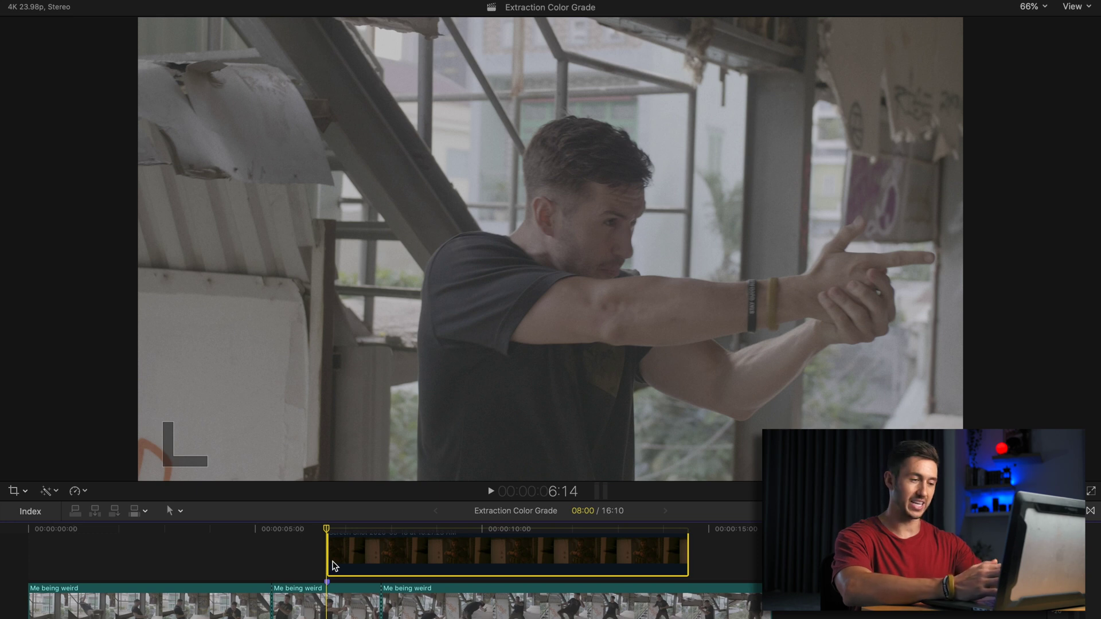
- Enable the Extraction reference still, disable the middle 'Me being weird' clip, and show video scopes
key("v")
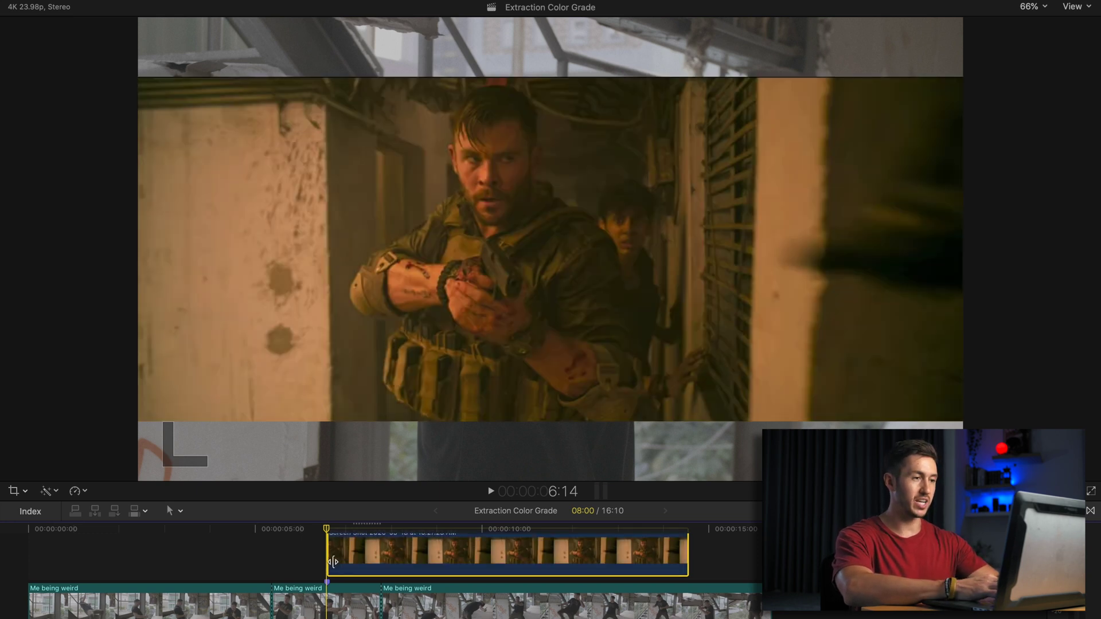
key("v")
key("v")
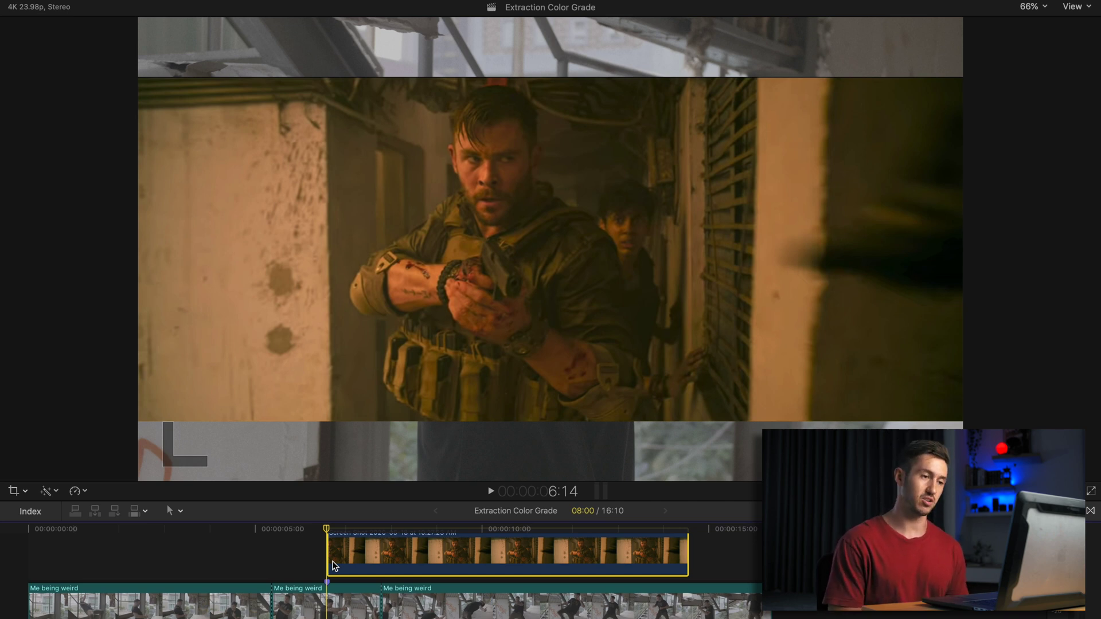
left_click(330, 593)
key("v")
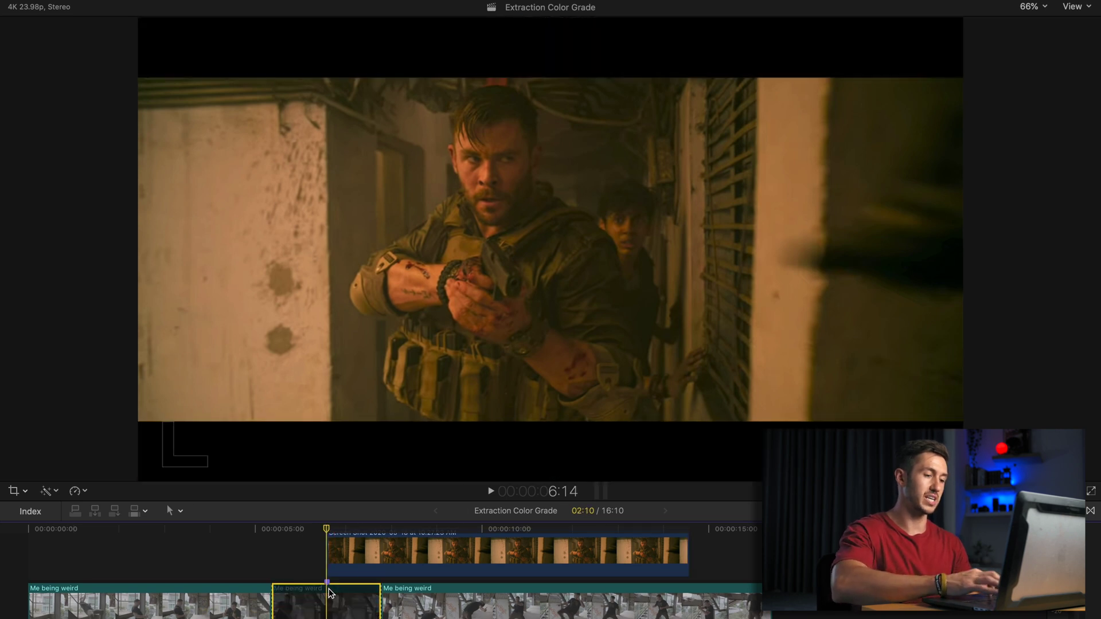
left_click(328, 548)
key("super+7")
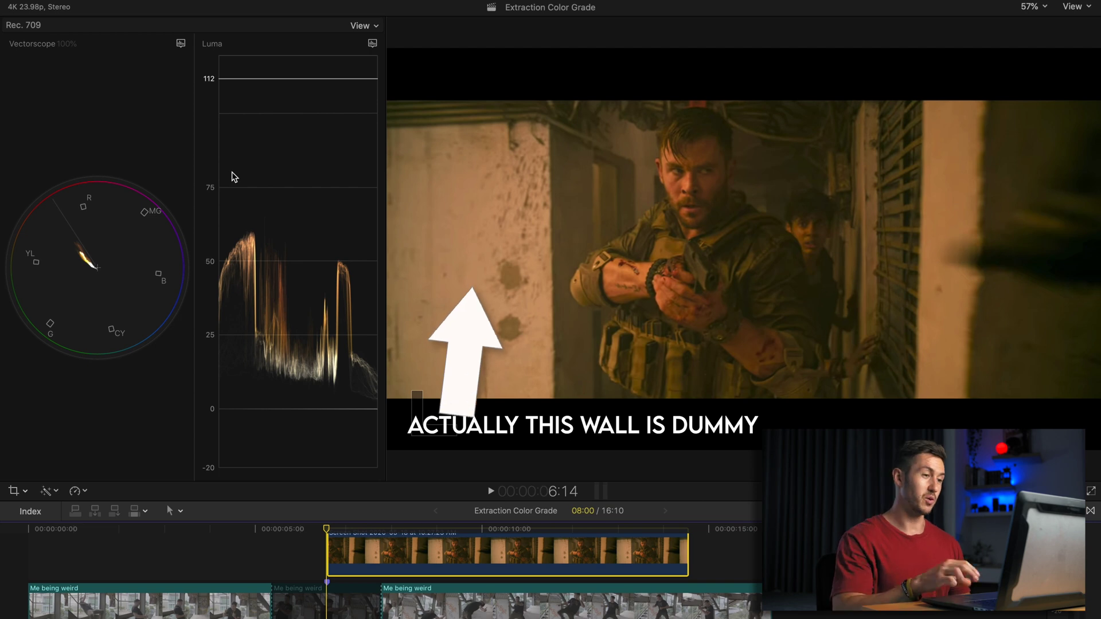
- Try cropping the reference still to a square around the face, then reset it to full frame
left_click(14, 491)
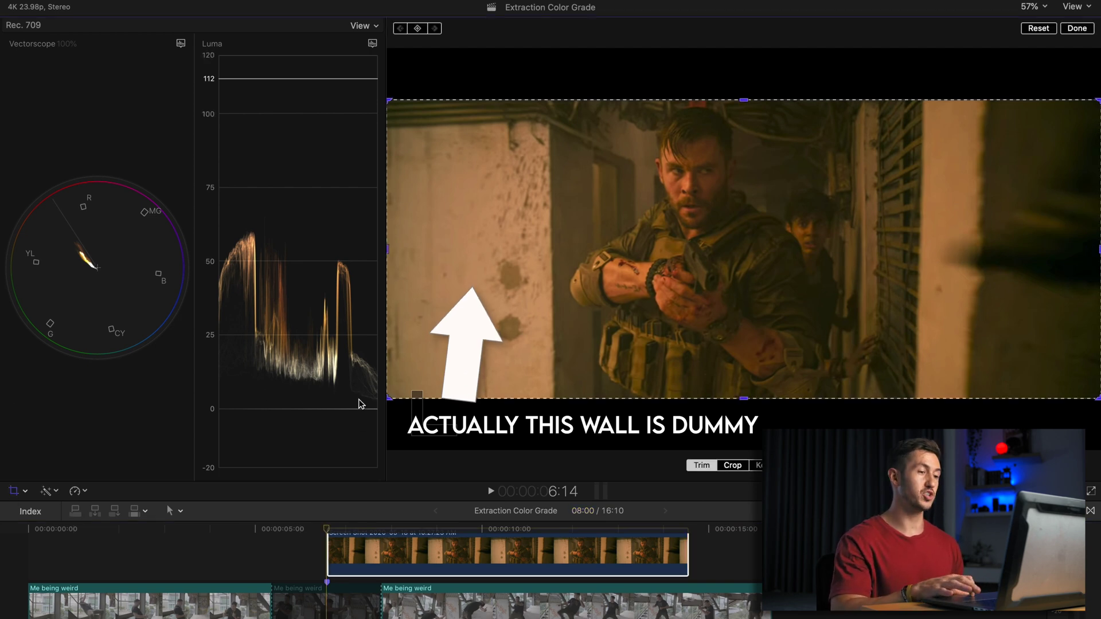
left_click_drag(386, 398, 674, 201)
left_click_drag(1097, 103, 701, 176)
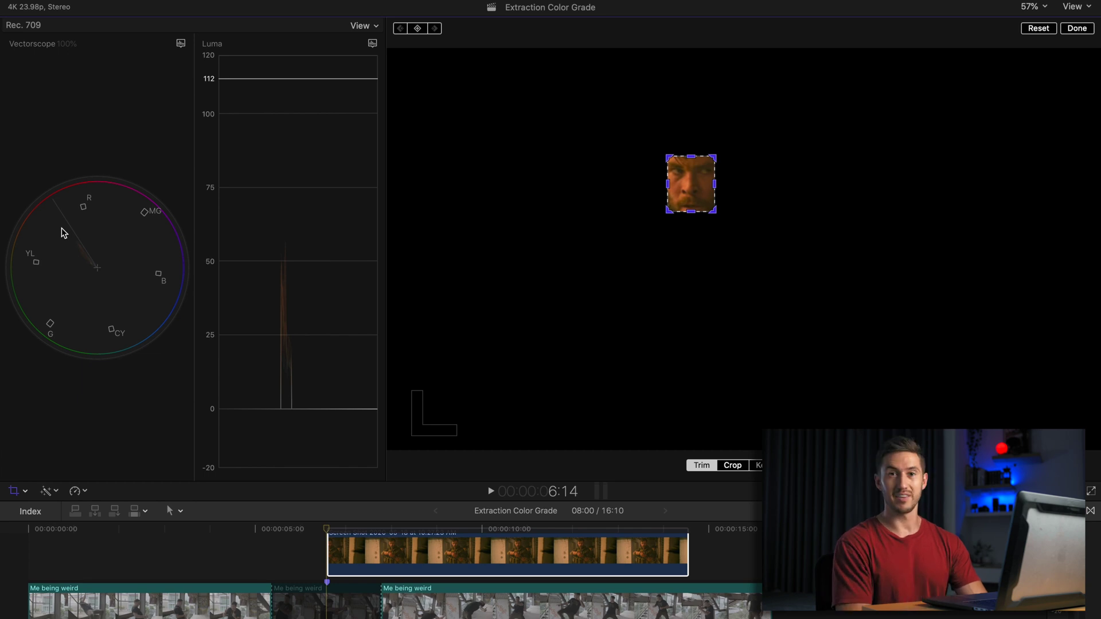
left_click(1038, 29)
left_click(1076, 28)
left_click(336, 606)
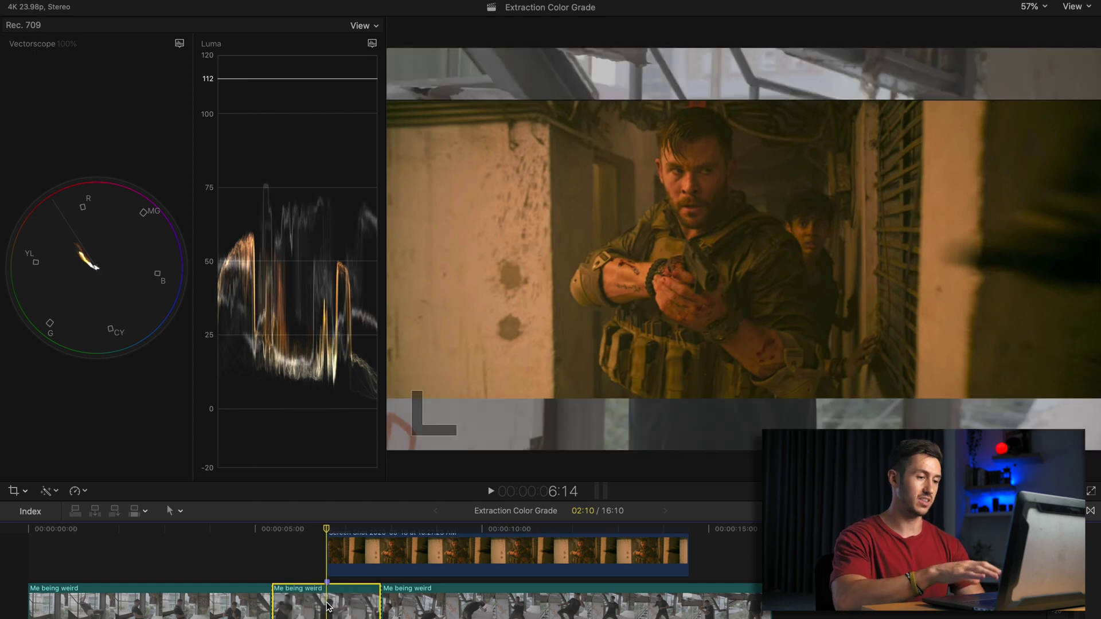
- Switch off the reference still and open the middle action clip's colour corrections with Cmd+6
left_click(343, 570)
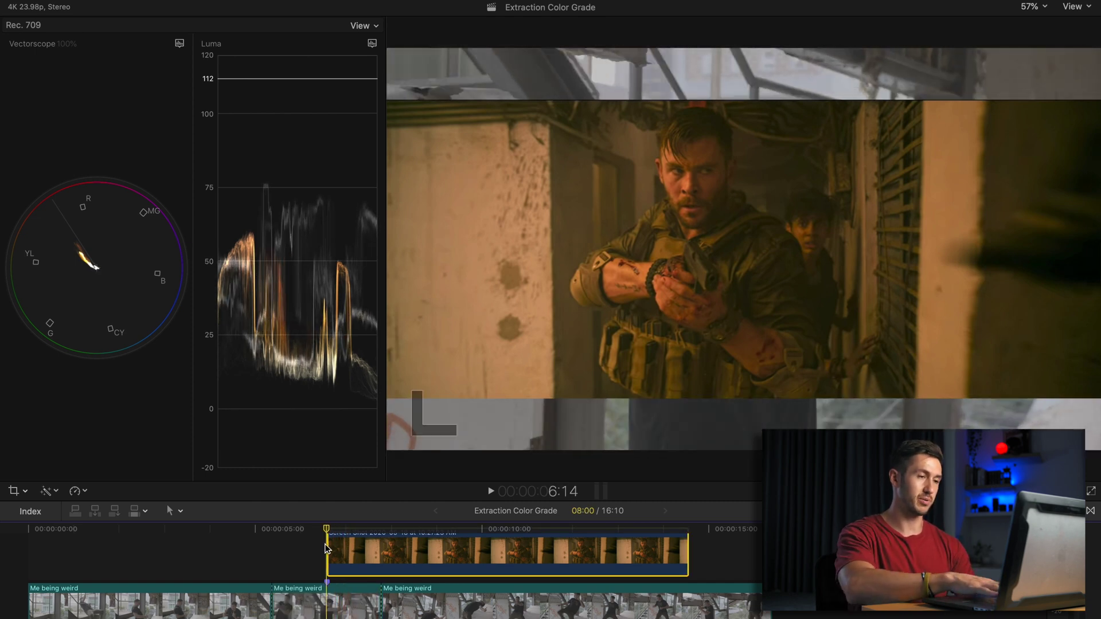
key("v")
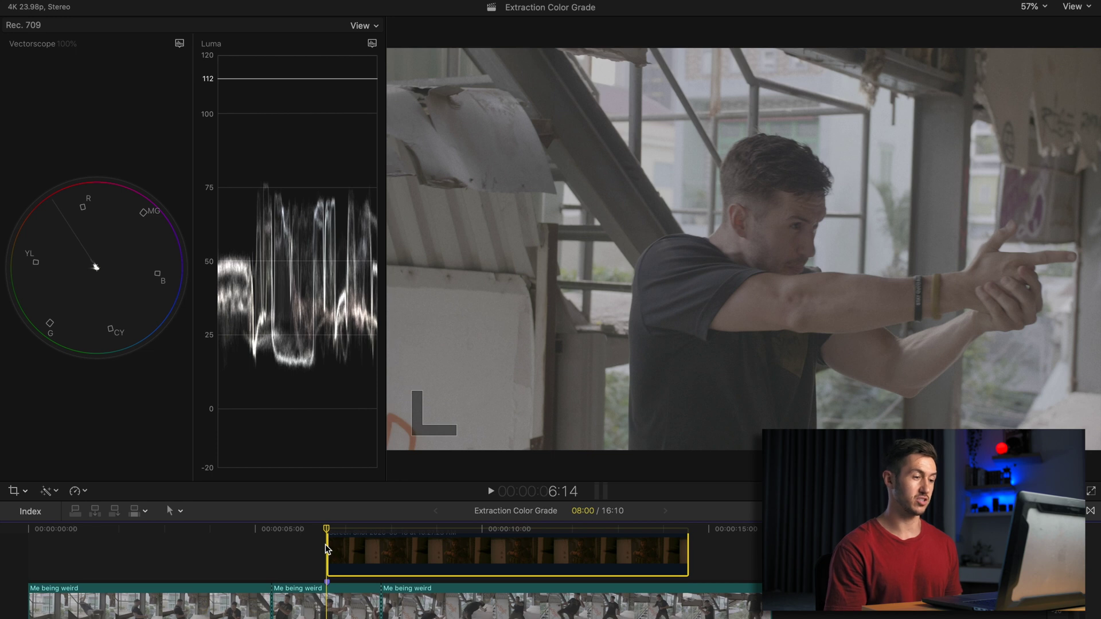
left_click(331, 602)
key("super+6")
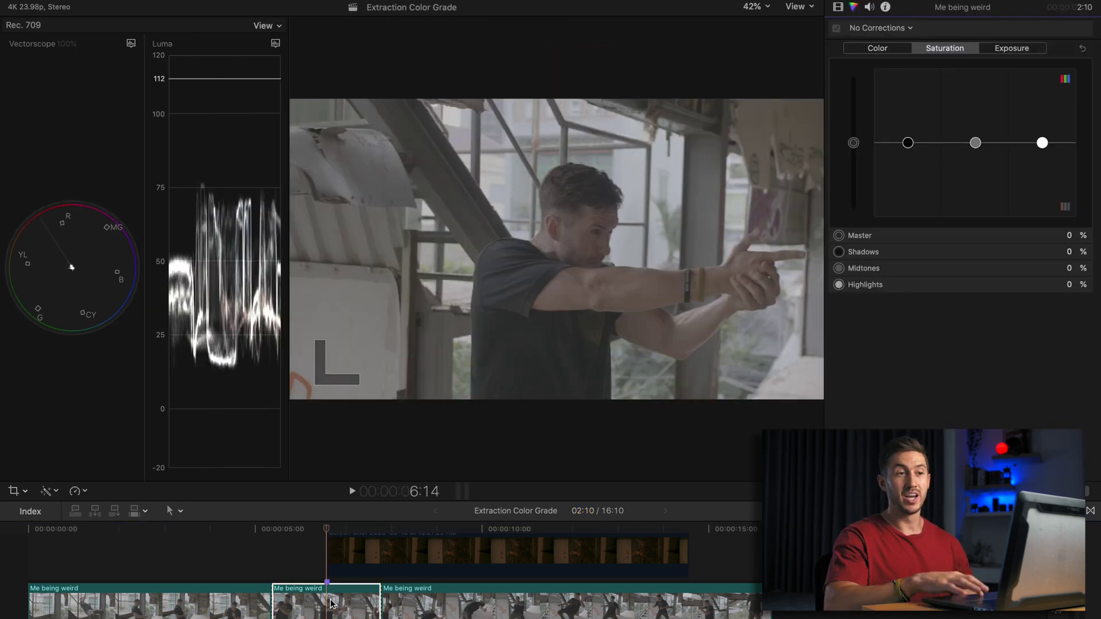
- Add a Color Curves correction with a luma S-curve, then delete it from the clip
left_click(907, 28)
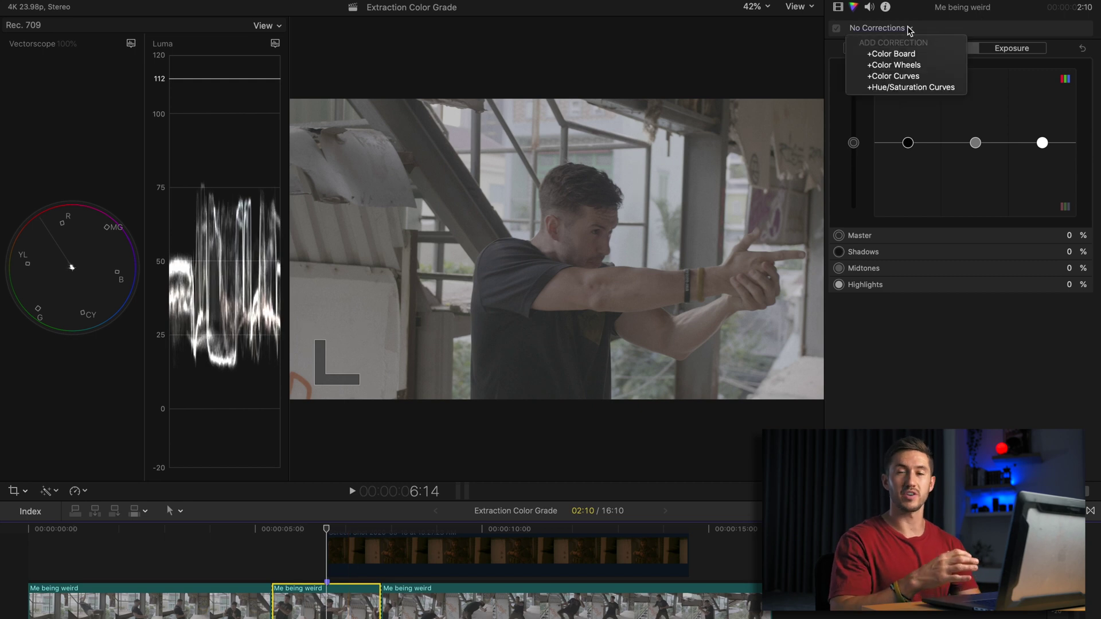
left_click(894, 75)
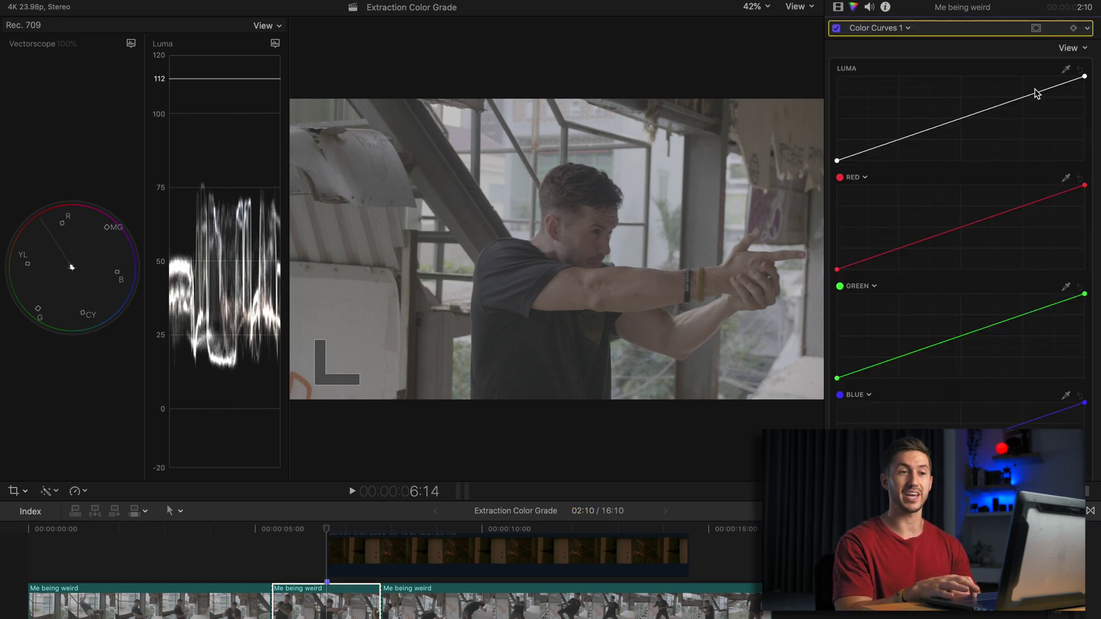
left_click_drag(1037, 94, 1033, 89)
left_click_drag(899, 135, 898, 149)
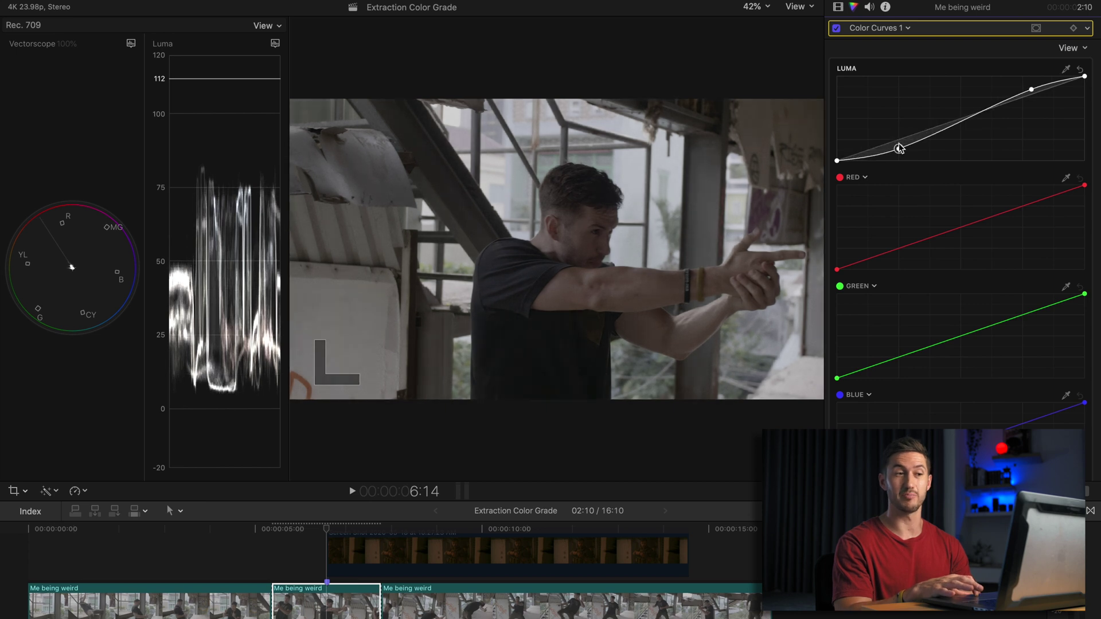
left_click(838, 7)
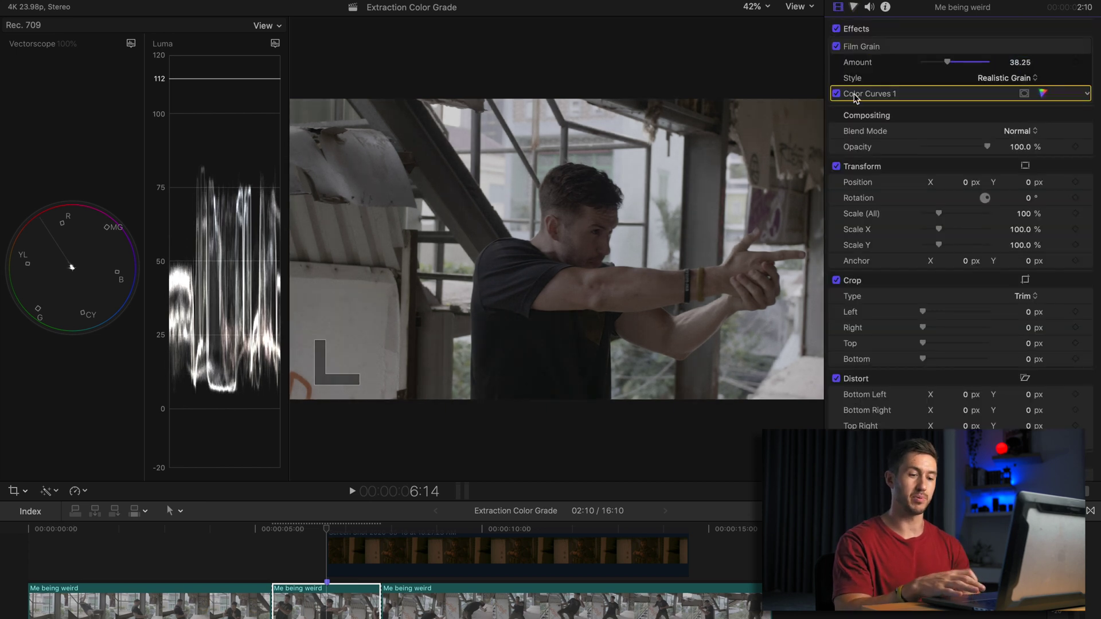
key("Delete")
left_click(853, 7)
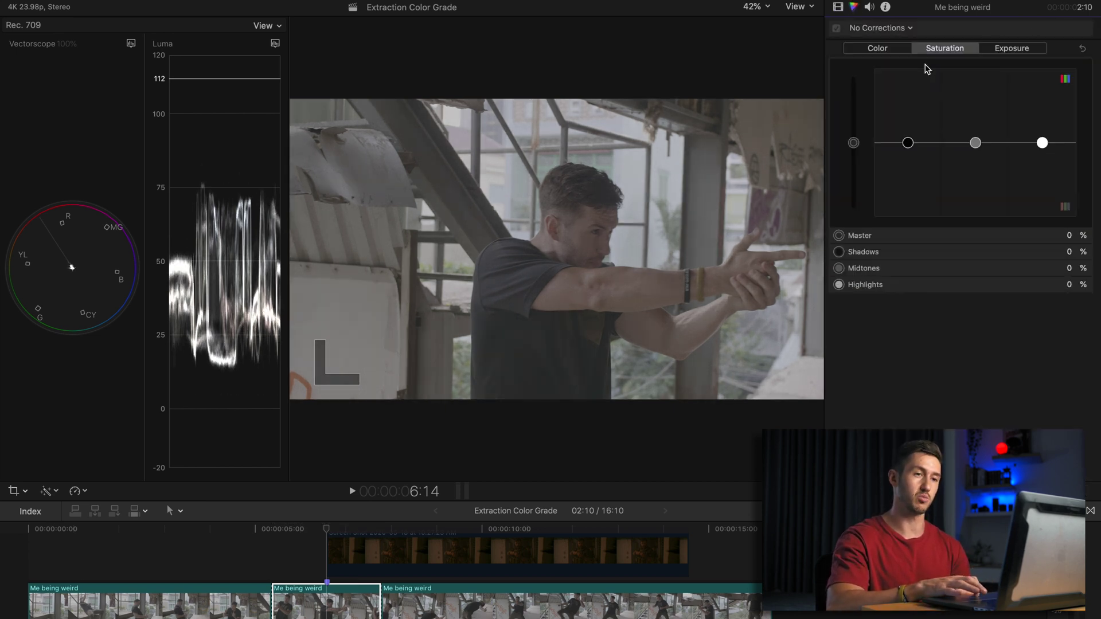
left_click(929, 29)
- Add Color Wheels to the action clip, raising Master brightness and lowering Shadows brightness
left_click(902, 68)
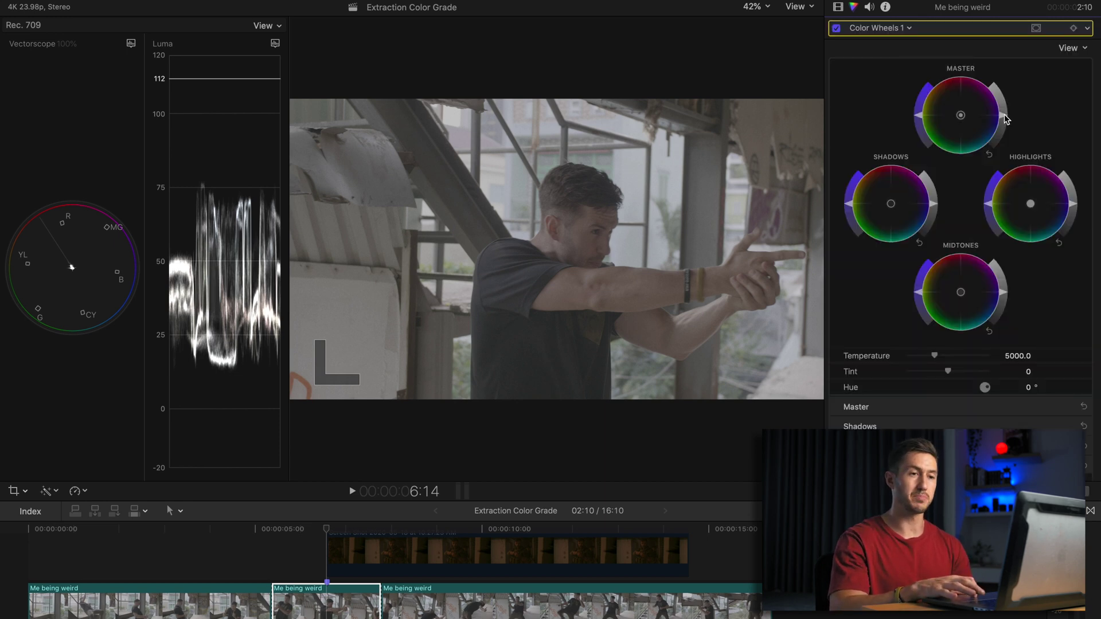
left_click_drag(1004, 115, 1002, 106)
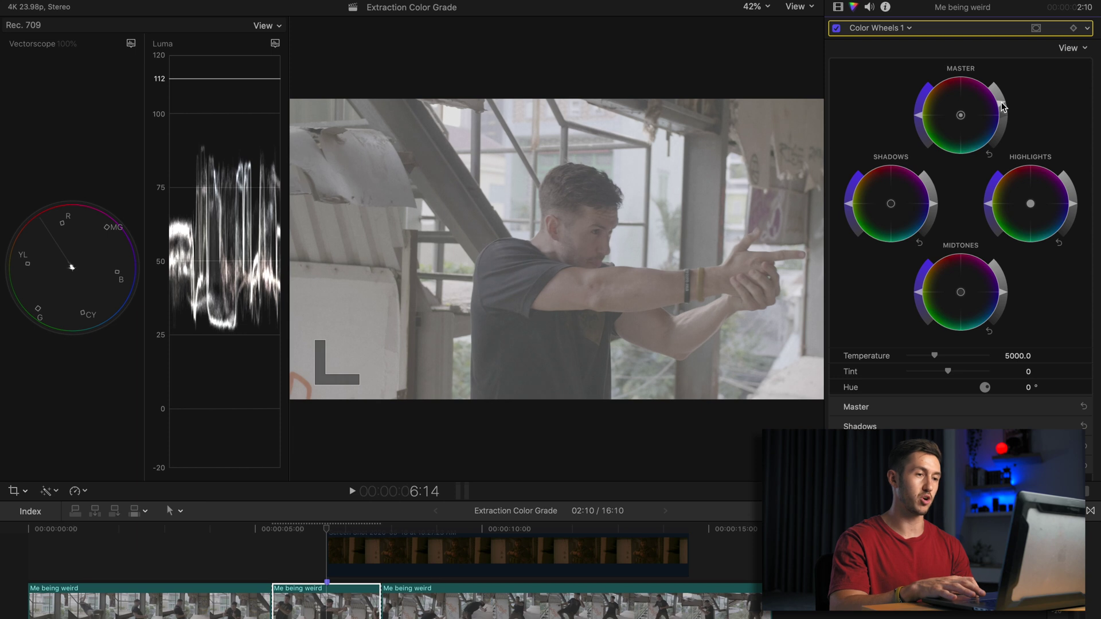
left_click_drag(934, 204, 929, 231)
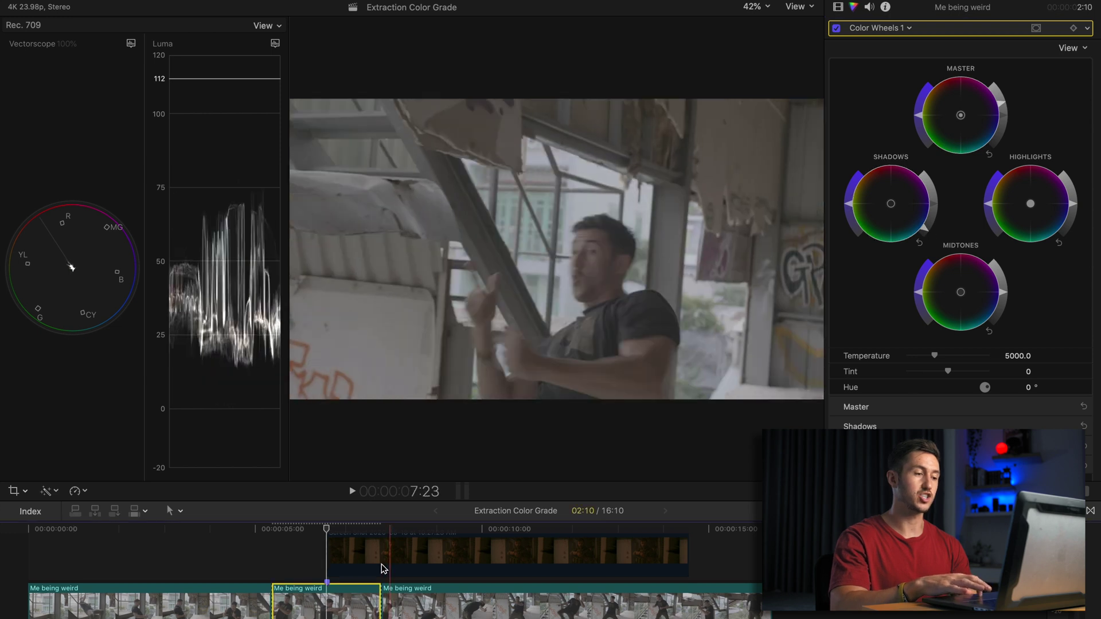
- Reselect the reference still clip to bring it back, then select the middle action clip
left_click(333, 549)
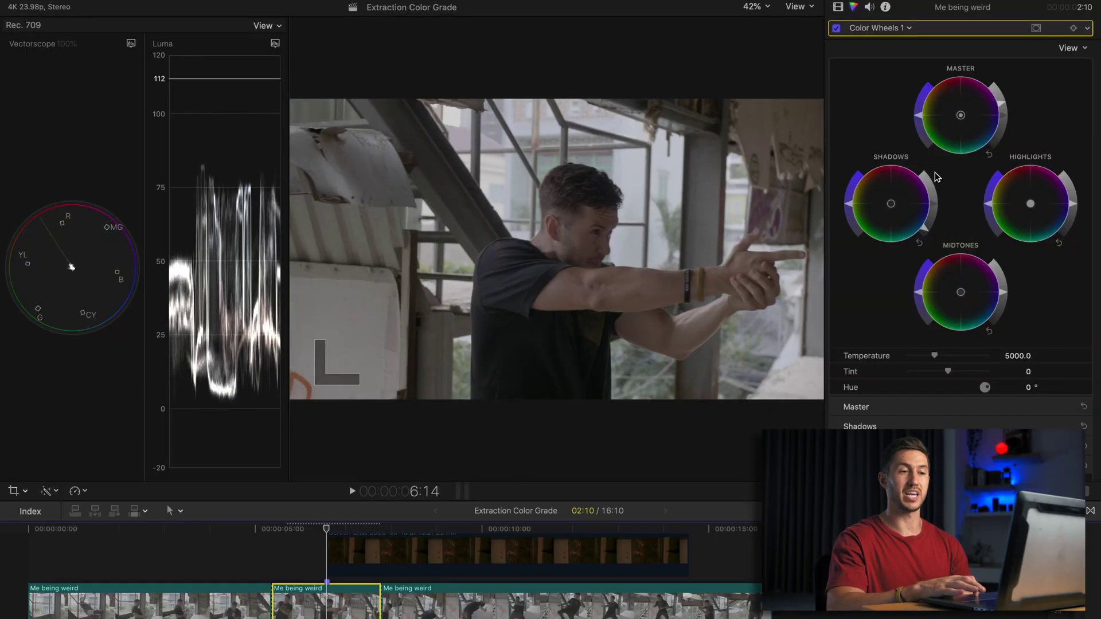
left_click(927, 231)
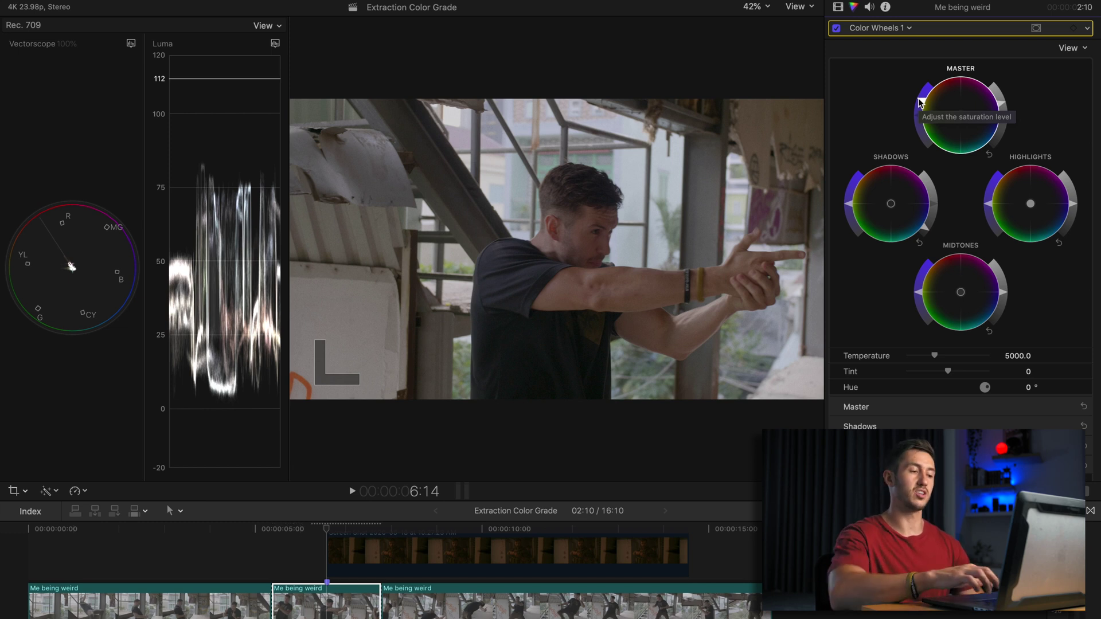
left_click(333, 544)
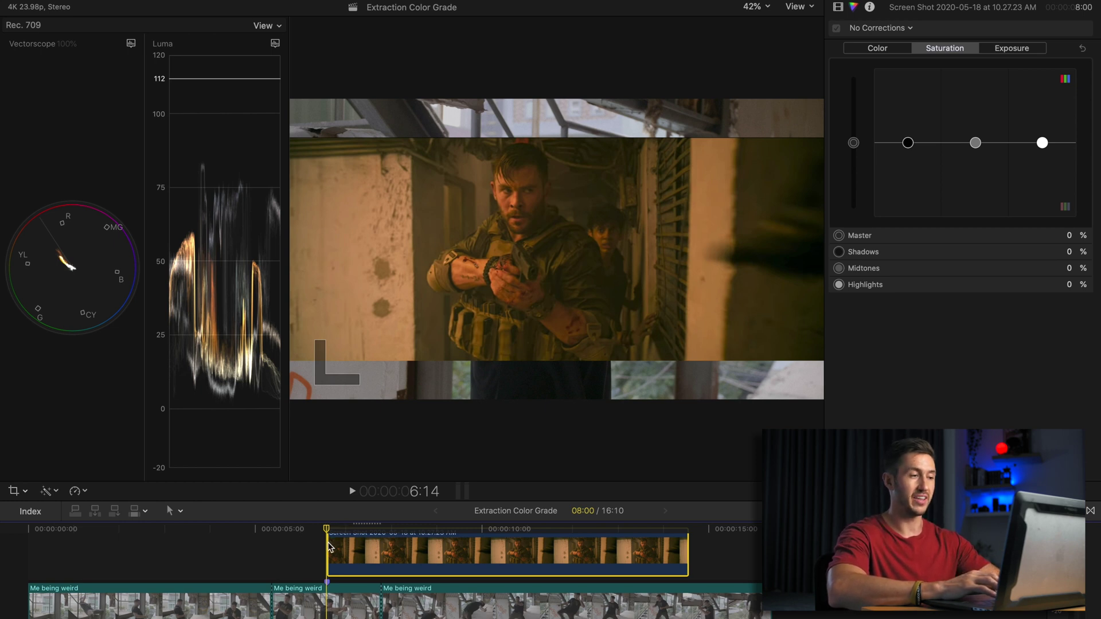
left_click(331, 592)
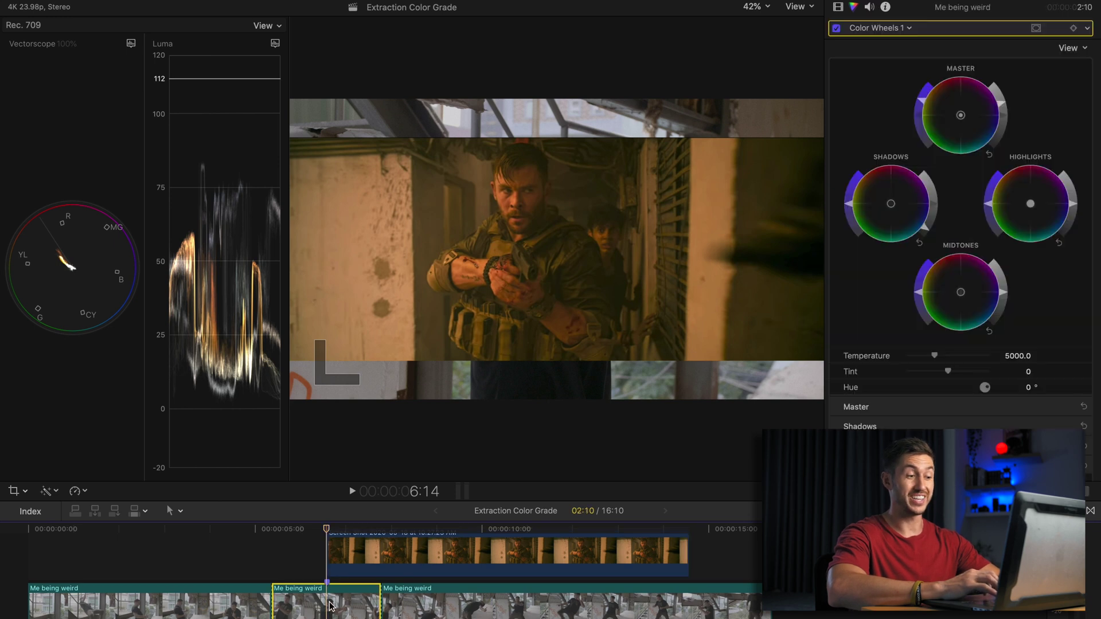
- Switch the waveform to RGB Parade and turn off the reference still to show the action clip
left_click(351, 547)
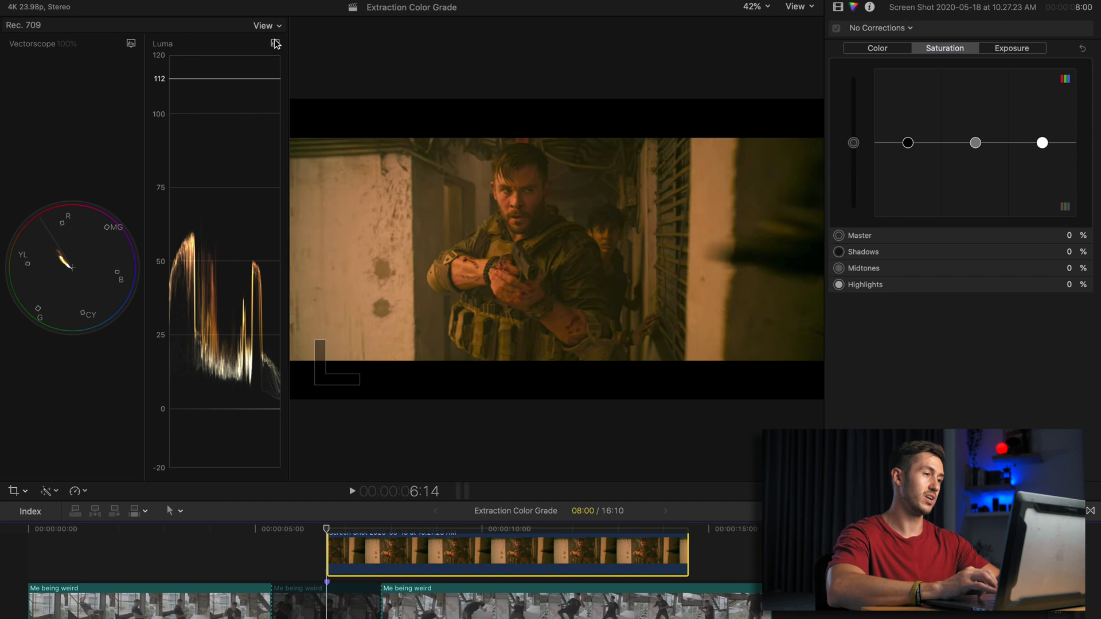
left_click(275, 44)
left_click(310, 119)
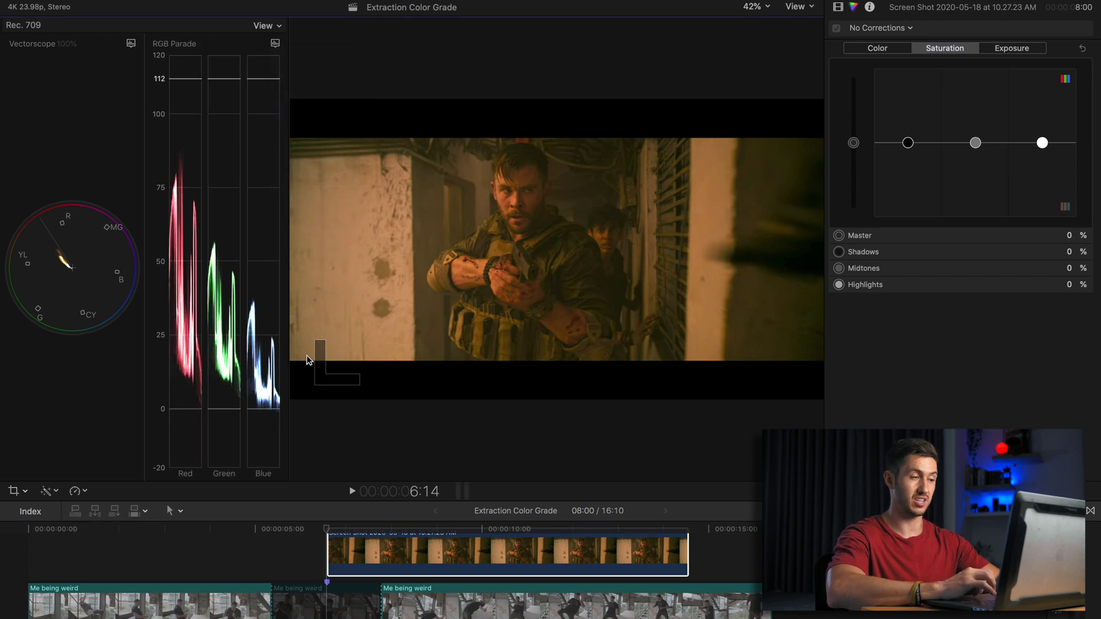
left_click(335, 553)
key("v")
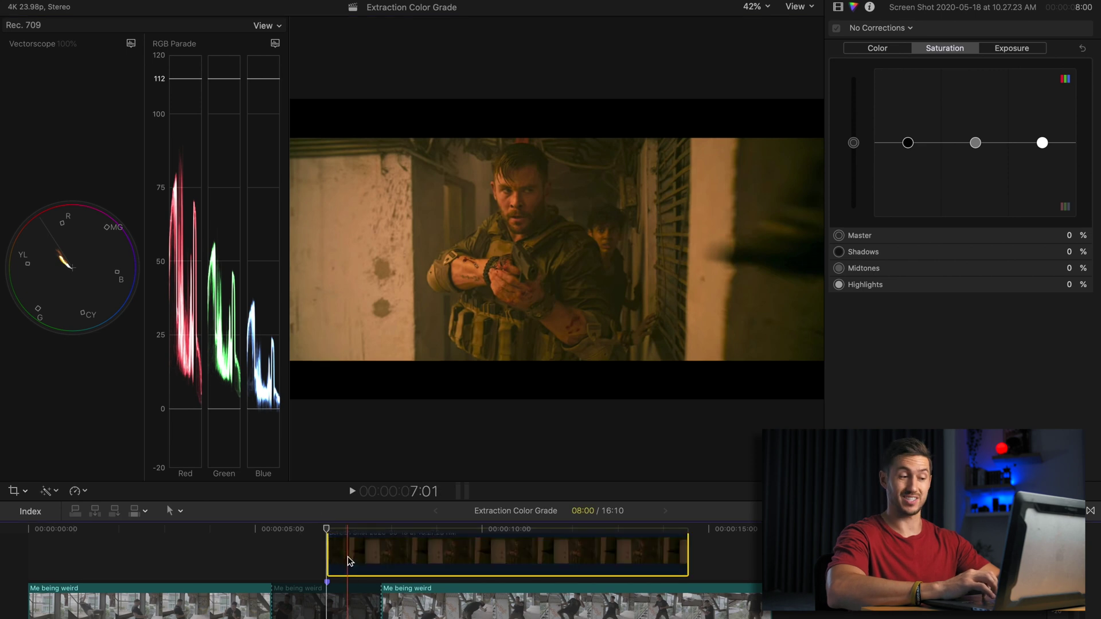
left_click(337, 608)
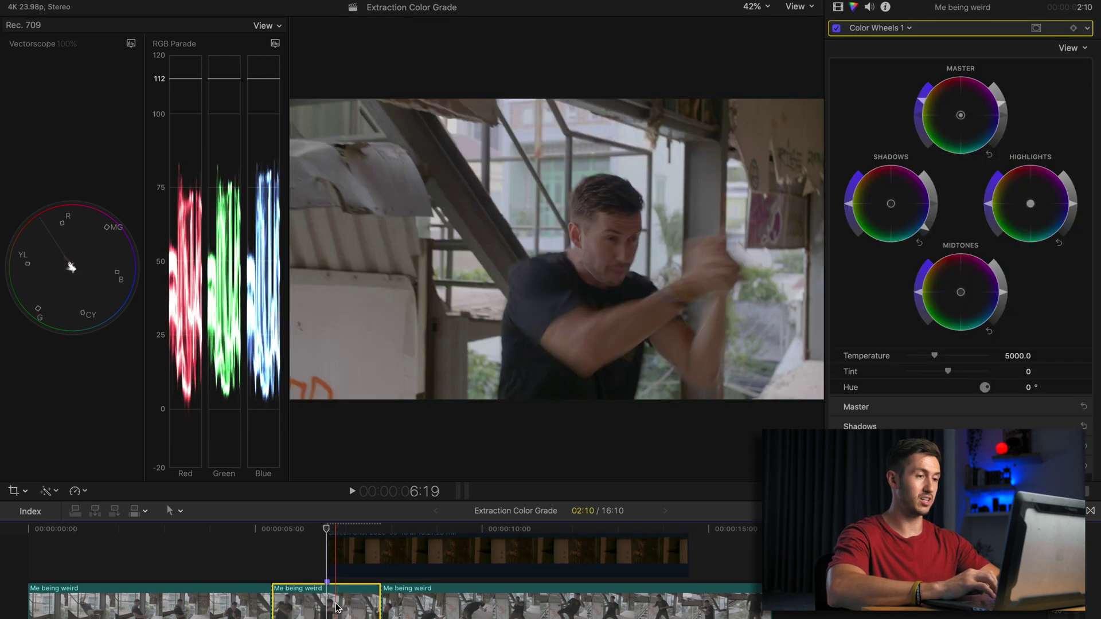
- Add a Color Curves correction and lift the Red curve with several points to warm the image
left_click(883, 28)
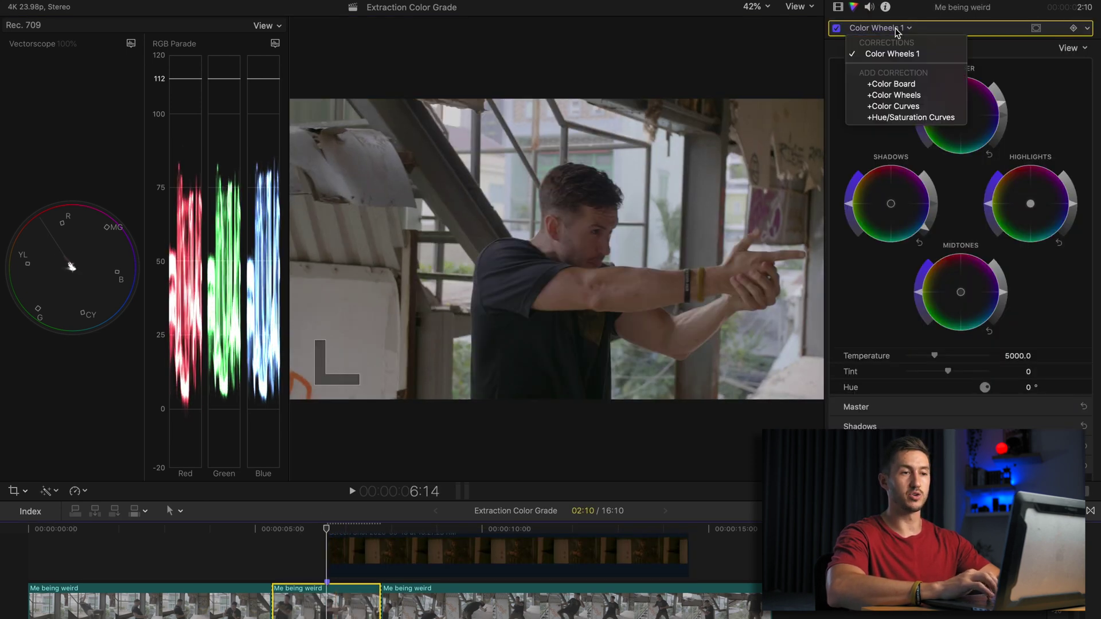
left_click(905, 107)
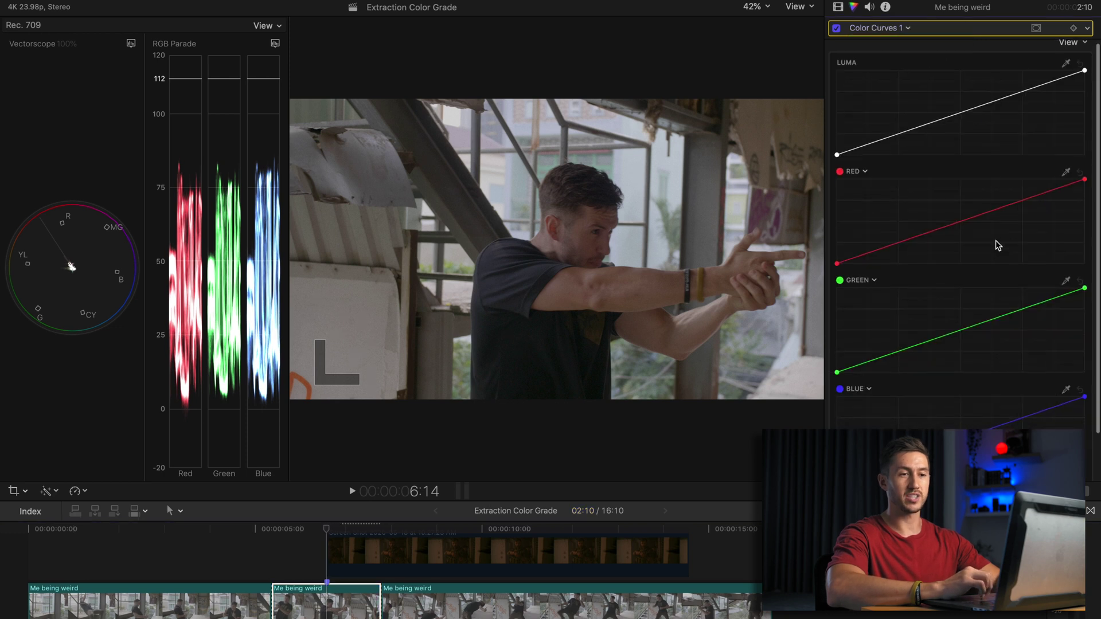
left_click(1041, 193)
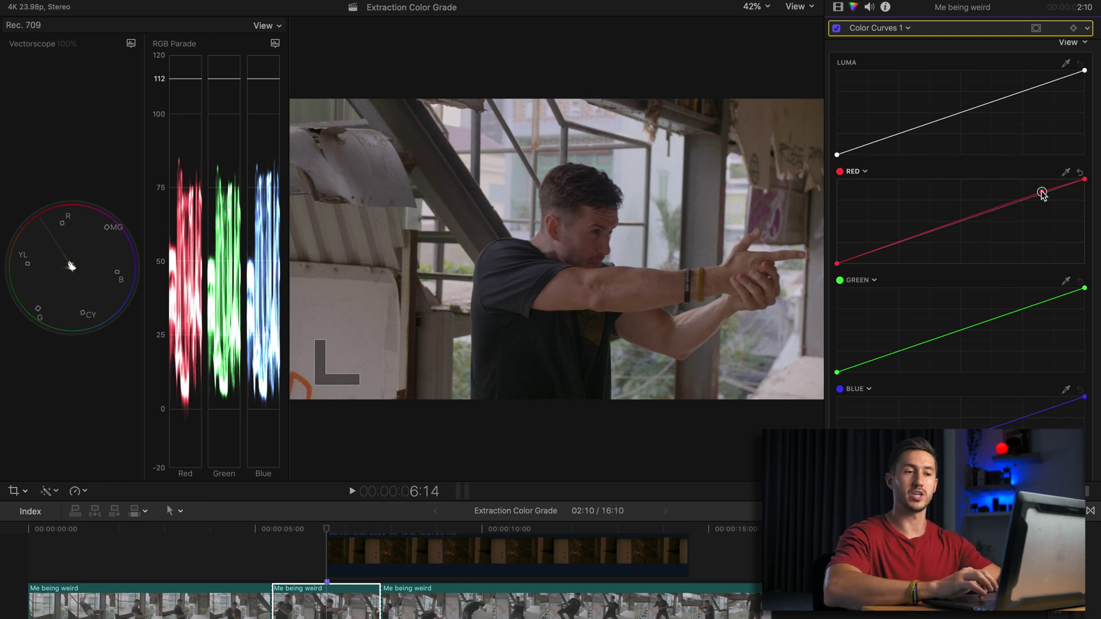
left_click_drag(1042, 193, 1049, 186)
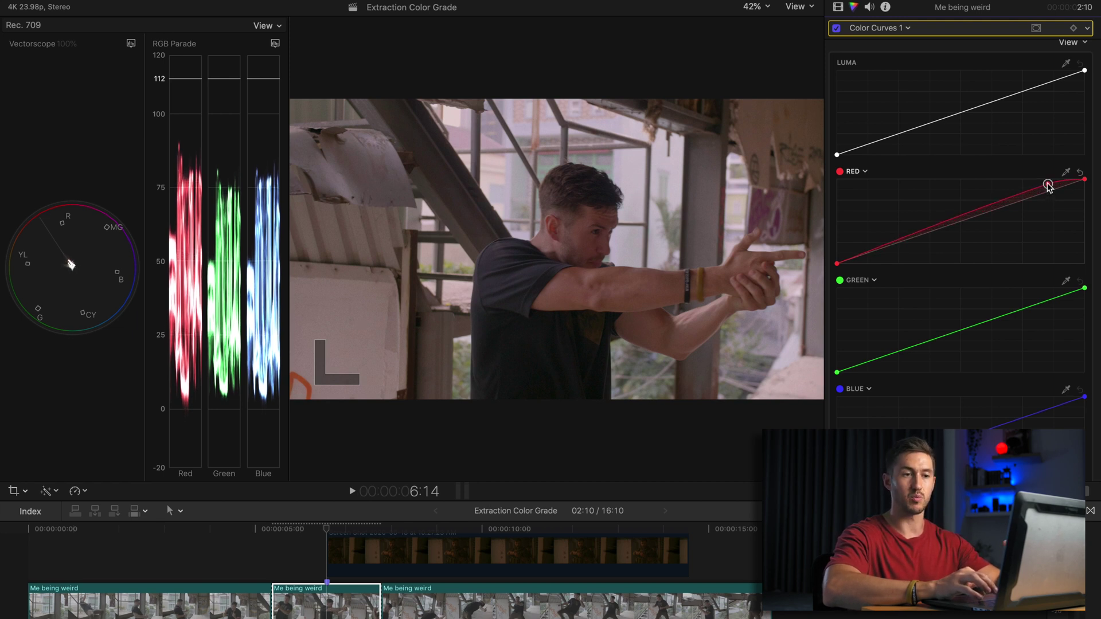
left_click(956, 222)
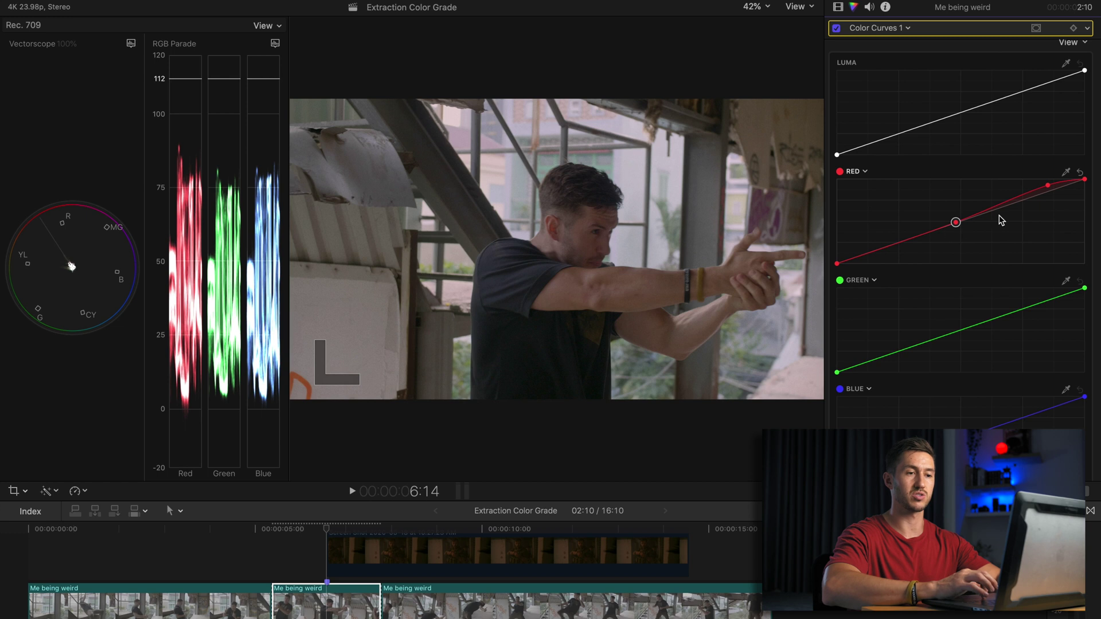
left_click(1019, 195)
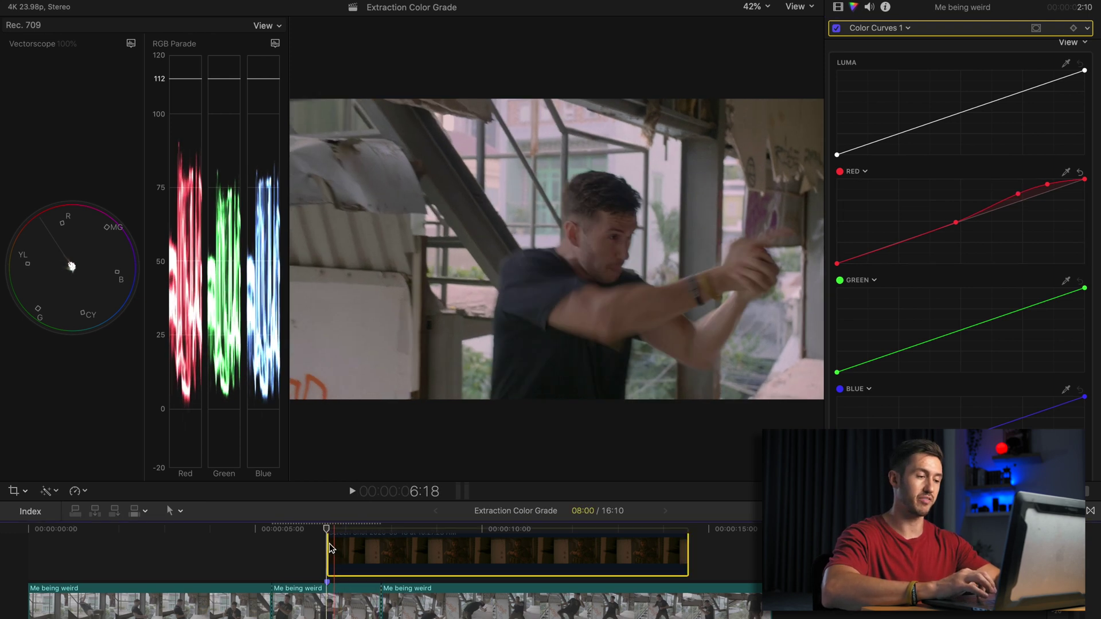
- Toggle the reference still to compare, then lift the Green curve's shadows slightly with two points
left_click(329, 543)
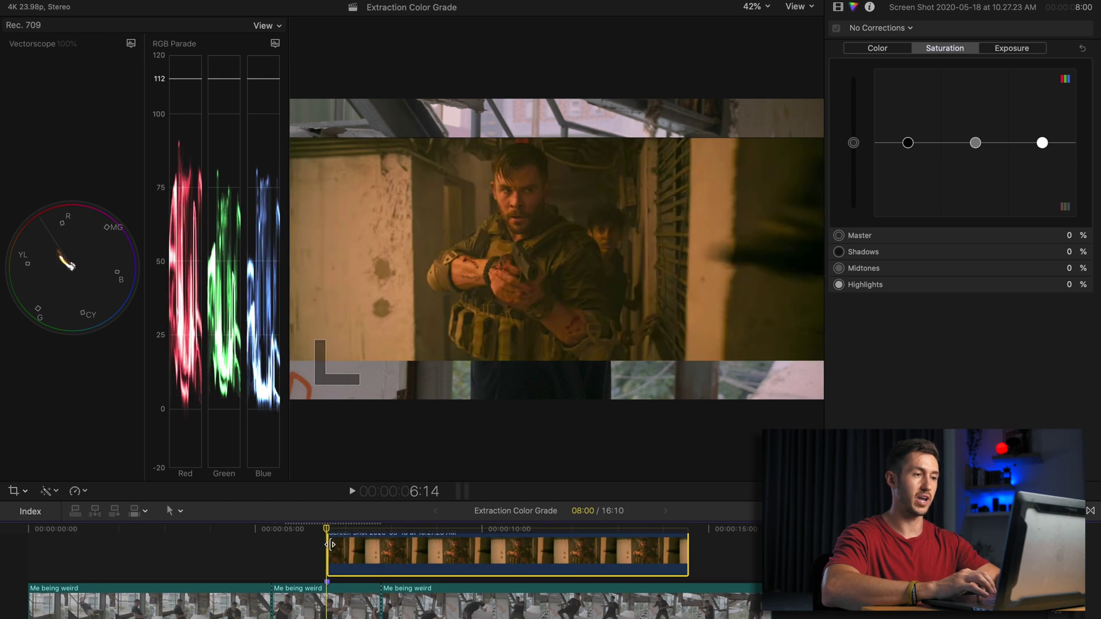
key("v")
key("v")
key("v")
left_click(331, 614)
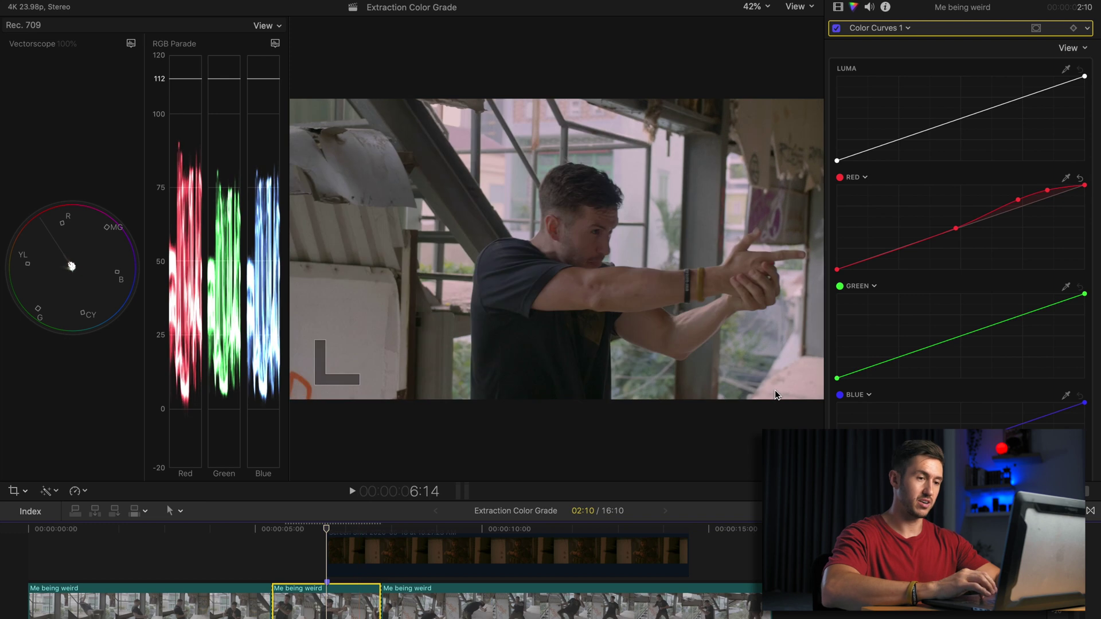
scroll(992, 321, "down", 1)
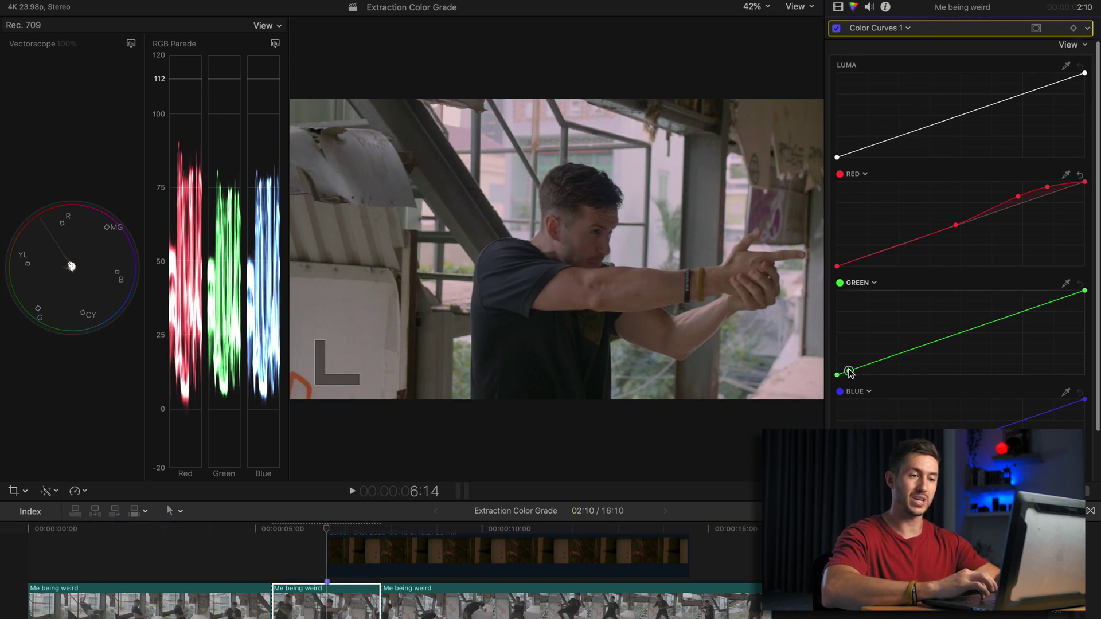
mouse_move(849, 371)
left_mouse_down()
mouse_move(878, 360)
mouse_move(854, 368)
left_mouse_up()
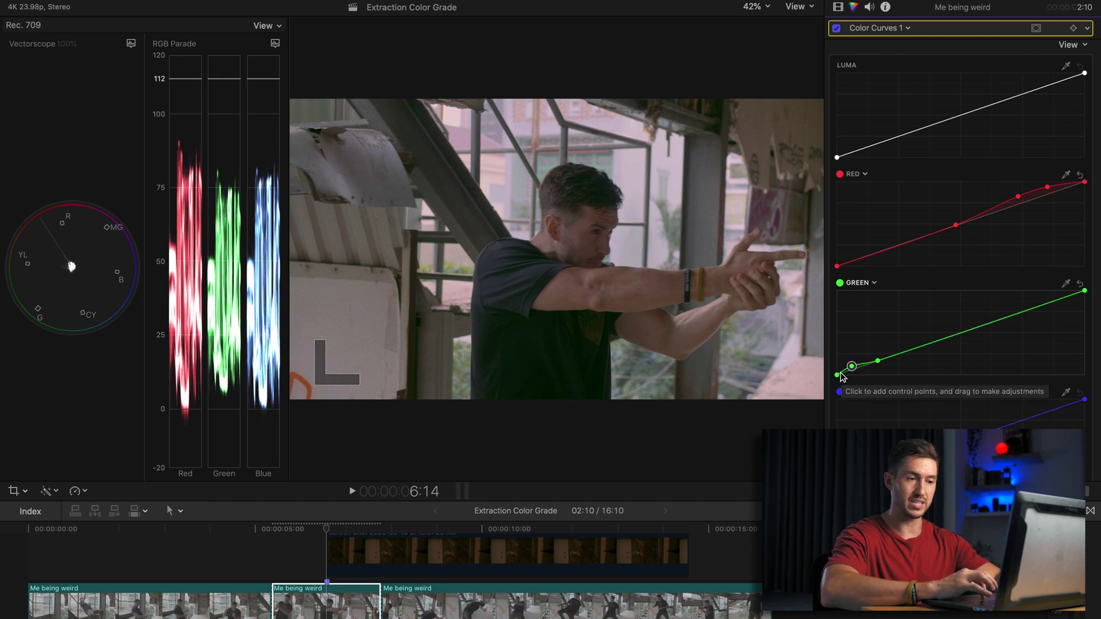
left_click_drag(840, 373, 844, 370)
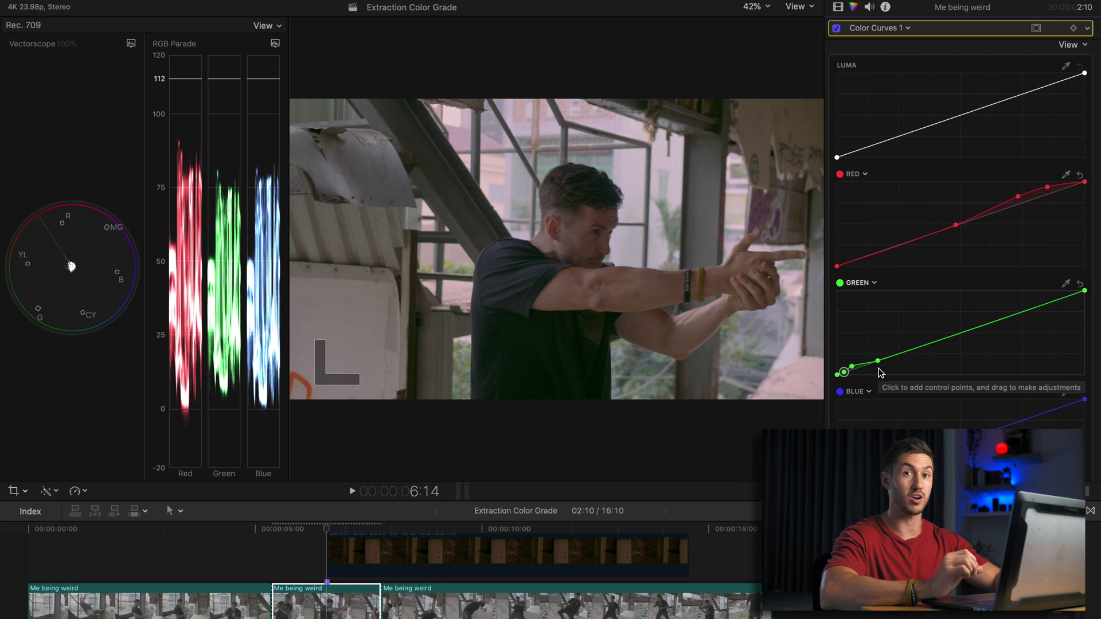
left_click(898, 29)
left_click(895, 106)
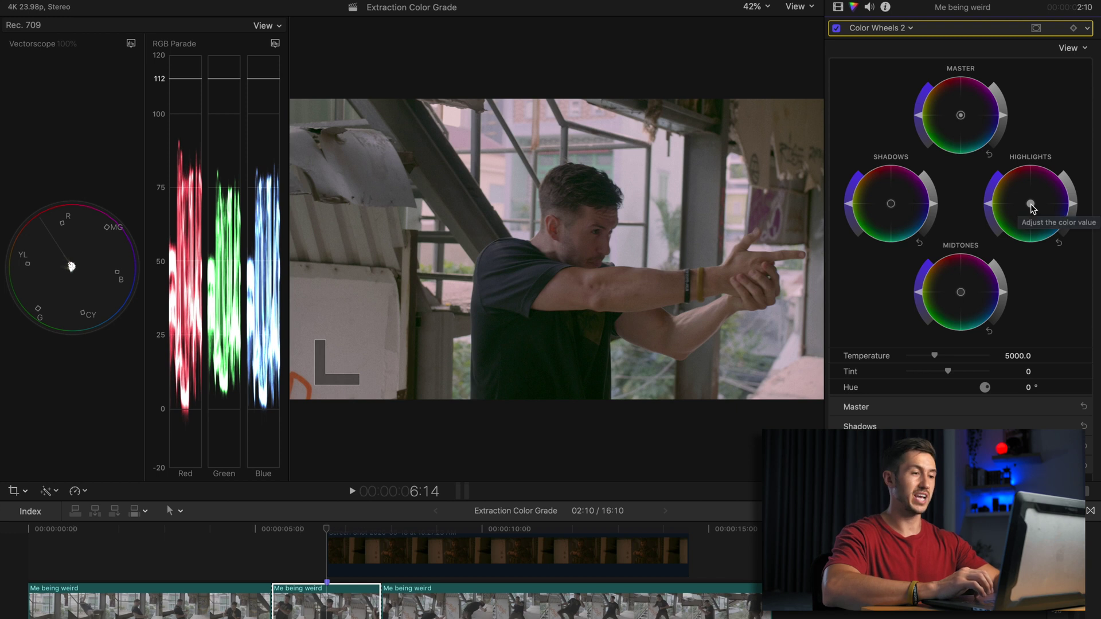
- Push the Color Wheels 2 Highlights puck toward orange and boost its saturation
left_click_drag(1030, 206, 969, 166)
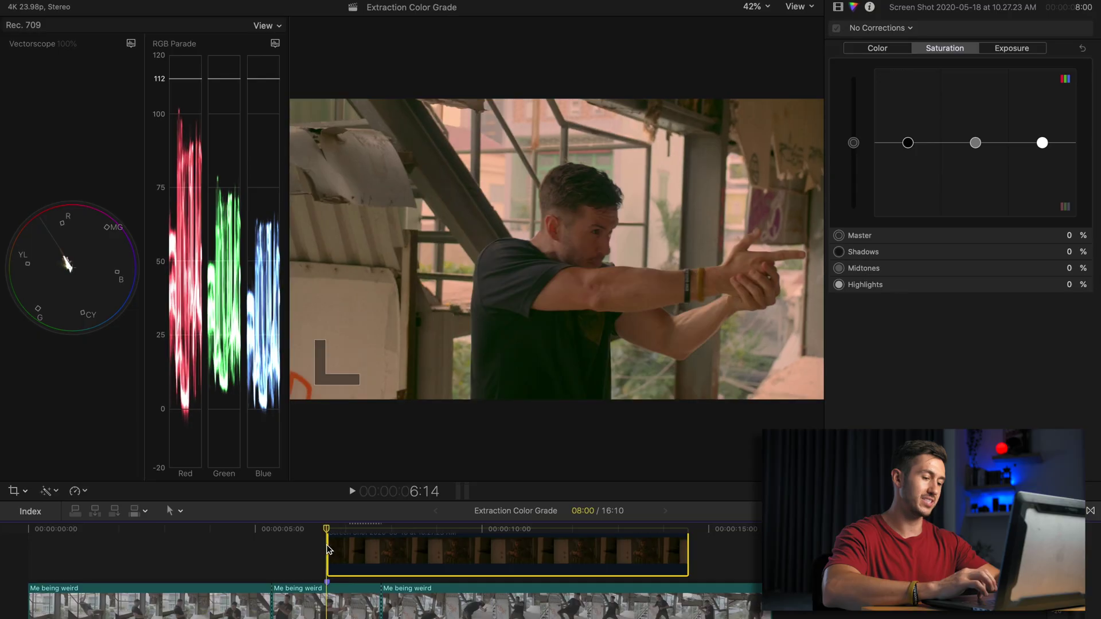
left_click(345, 609)
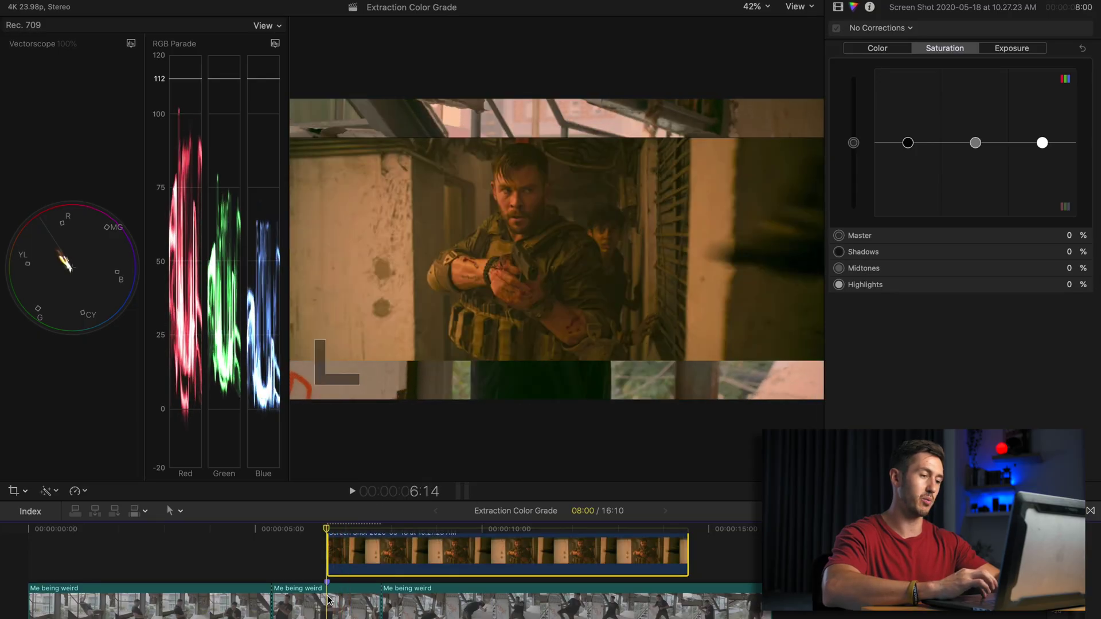
left_click_drag(1011, 195, 982, 182)
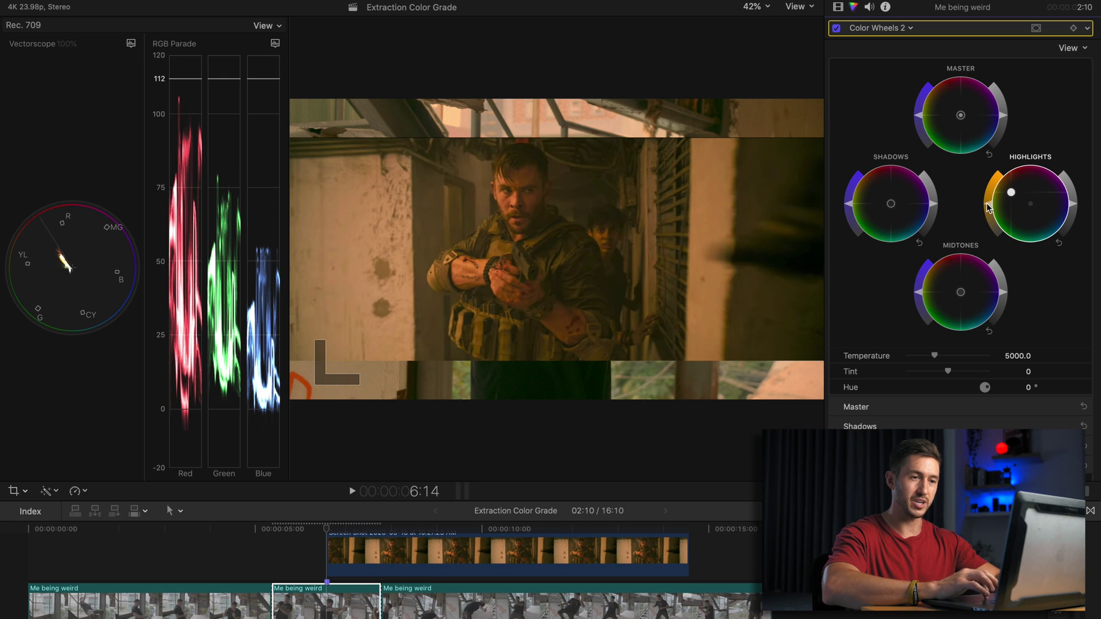
left_click_drag(988, 205, 989, 200)
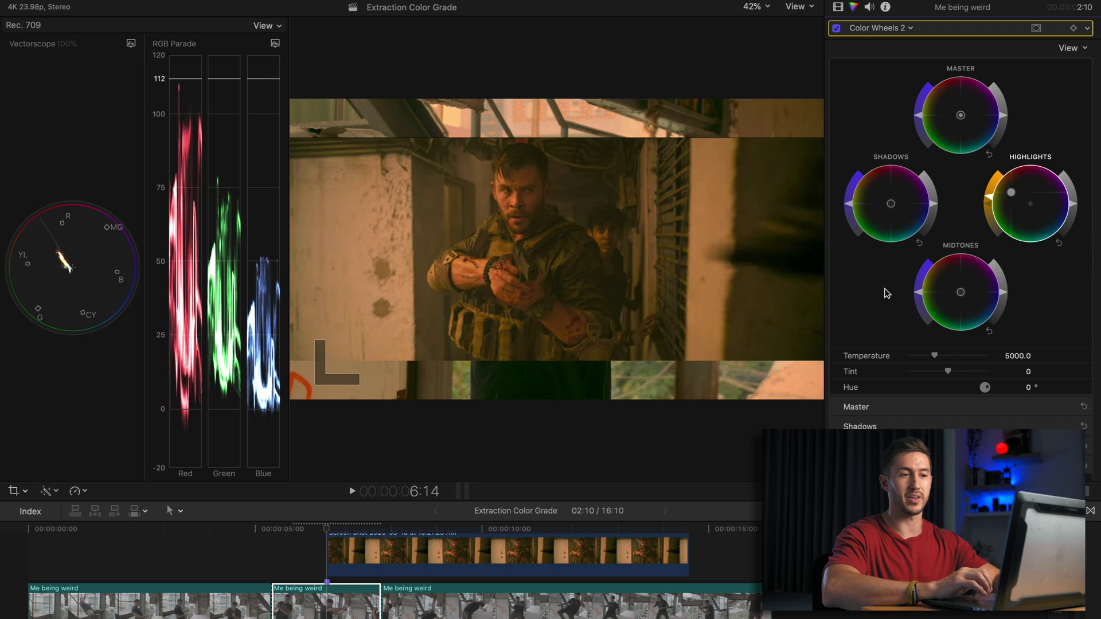
left_click(908, 30)
- Add Hue/Saturation Curves, sample the skin tone on Hue vs Hue, and shift it slightly
left_click(916, 141)
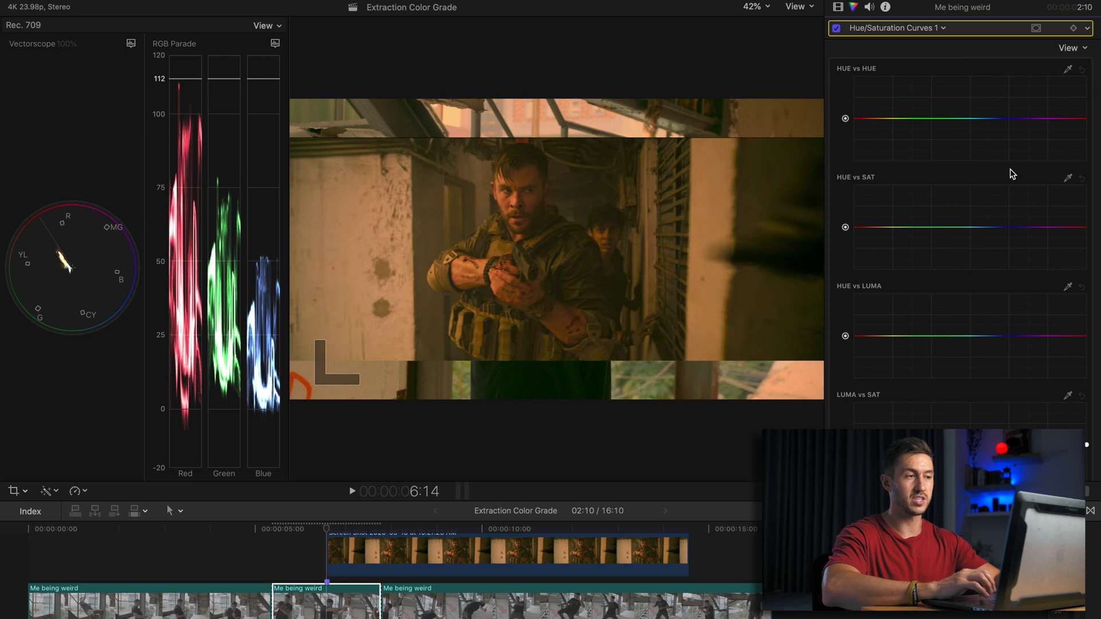
left_click(1068, 69)
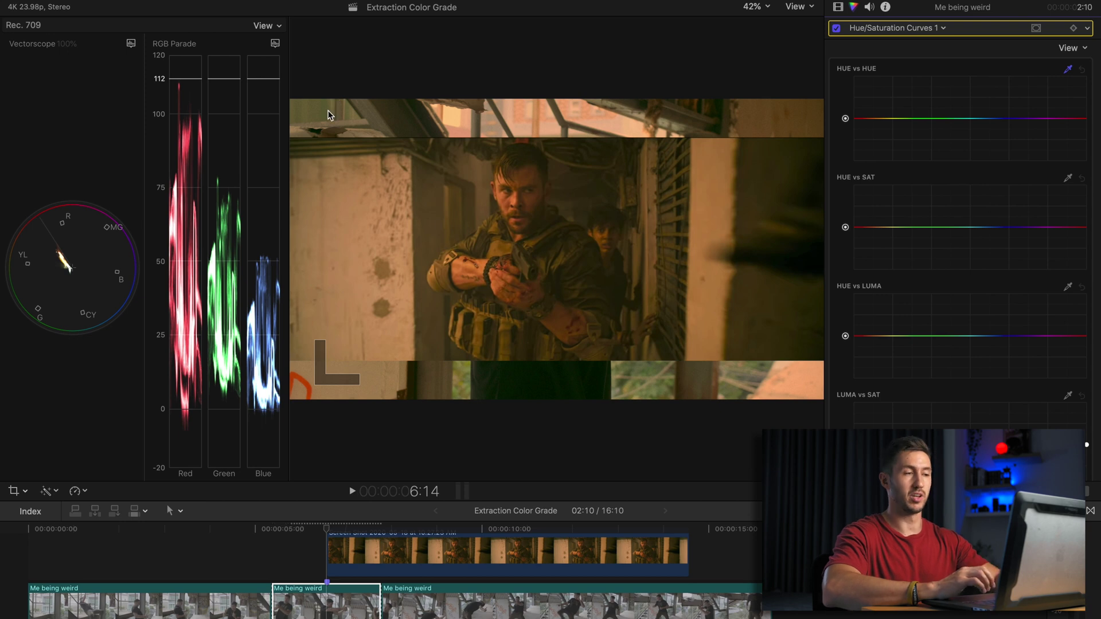
left_click(891, 118)
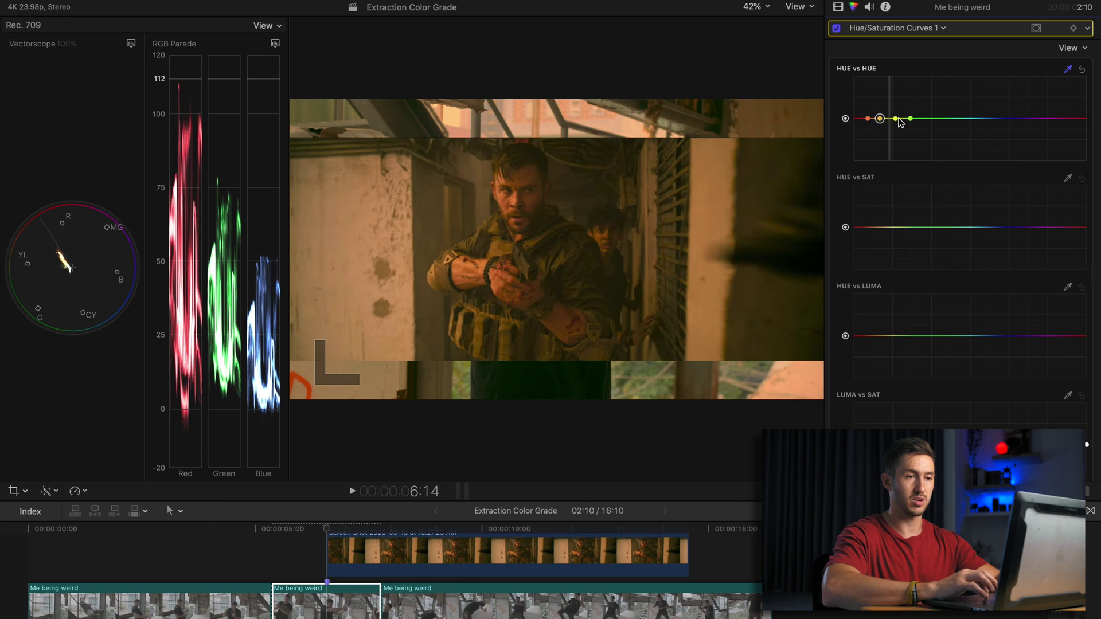
left_click_drag(896, 119, 896, 115)
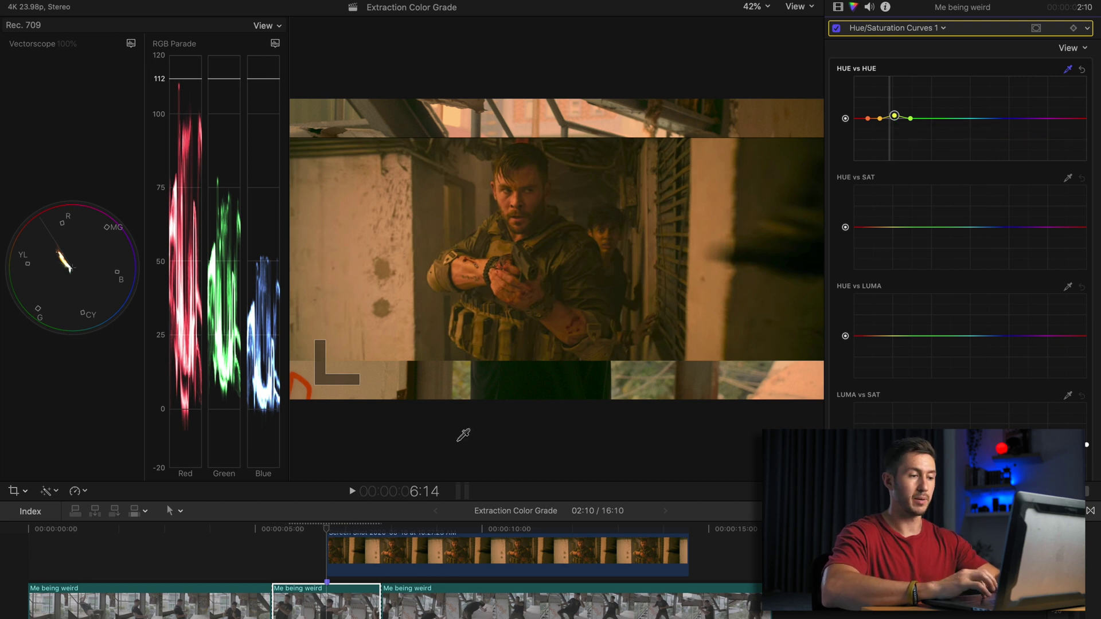
- Toggle the reference screenshot on and off repeatedly to compare it with the graded clip
left_click(329, 550)
key("v")
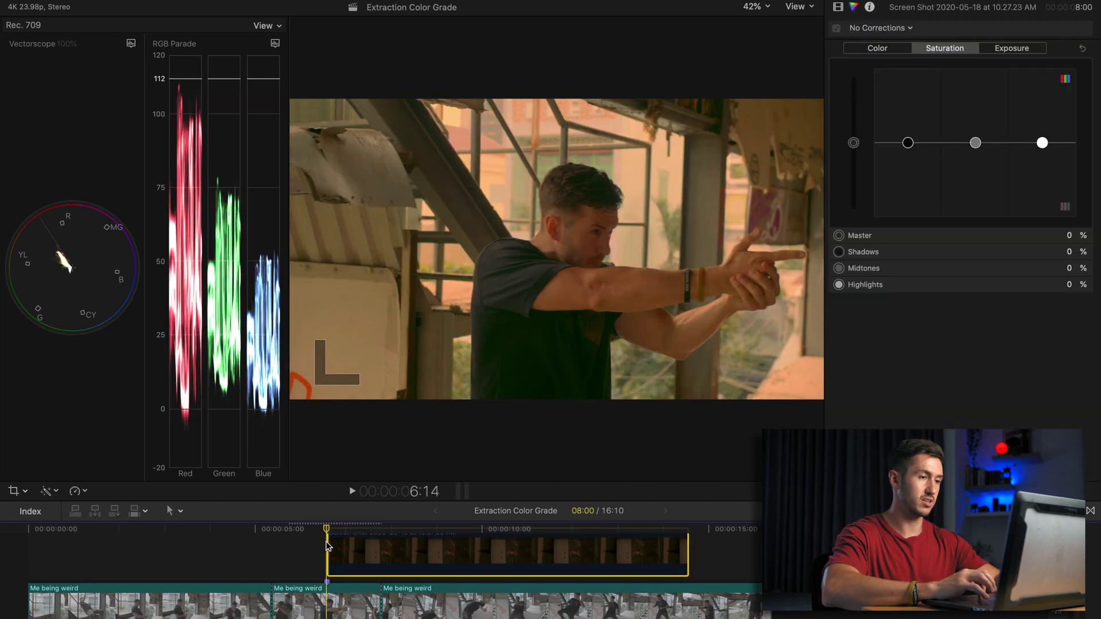
key("v")
key("v")
key("v")
key("v")
key("v")
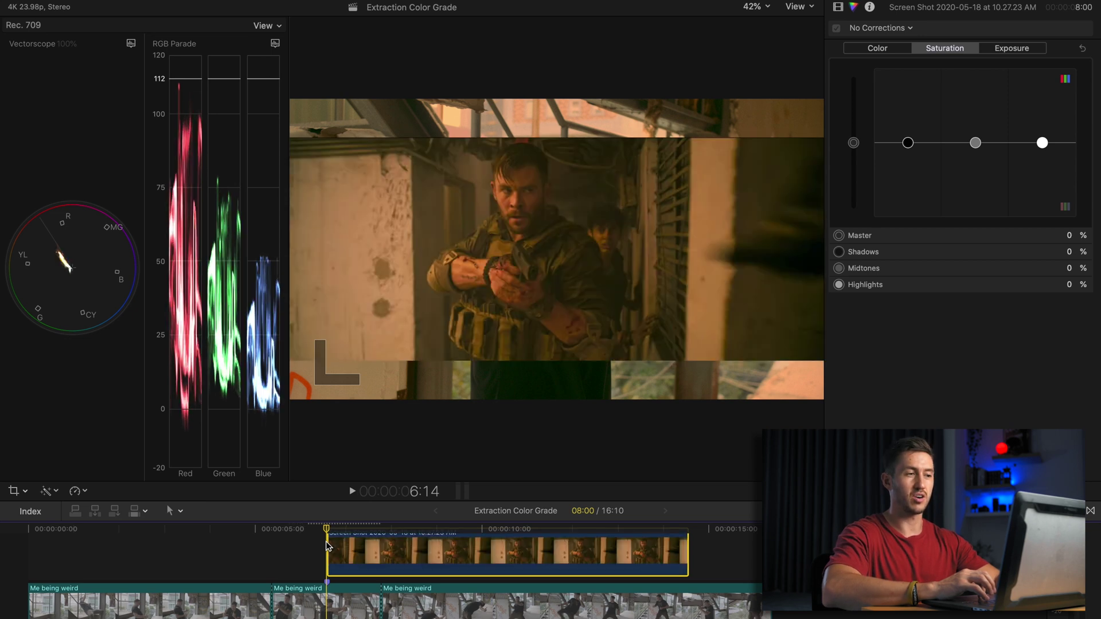
key("v")
key("v")
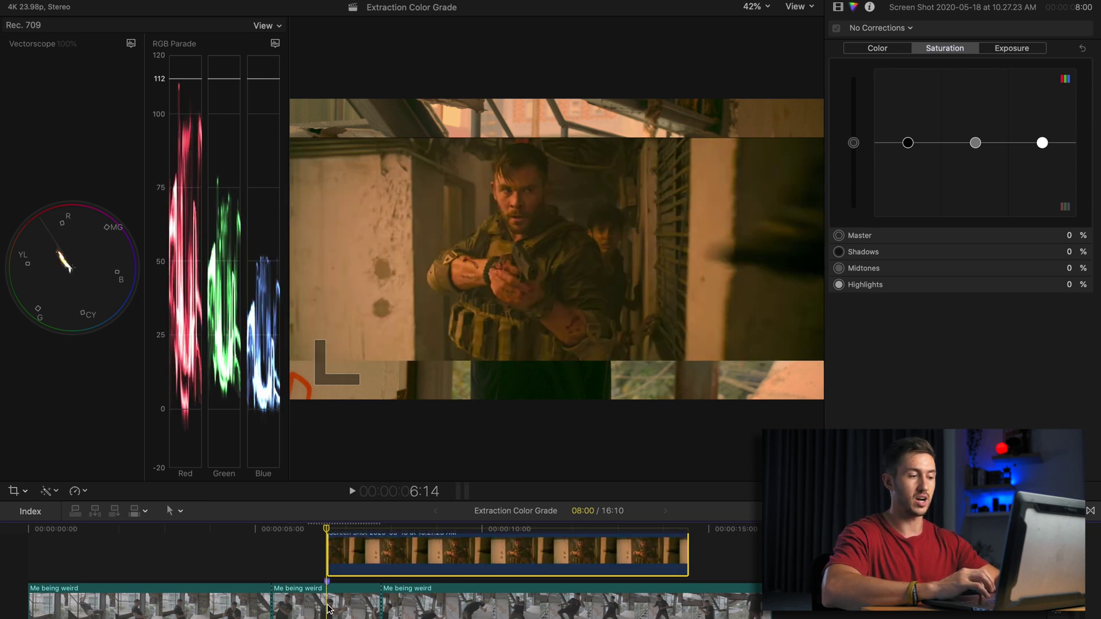
key("v")
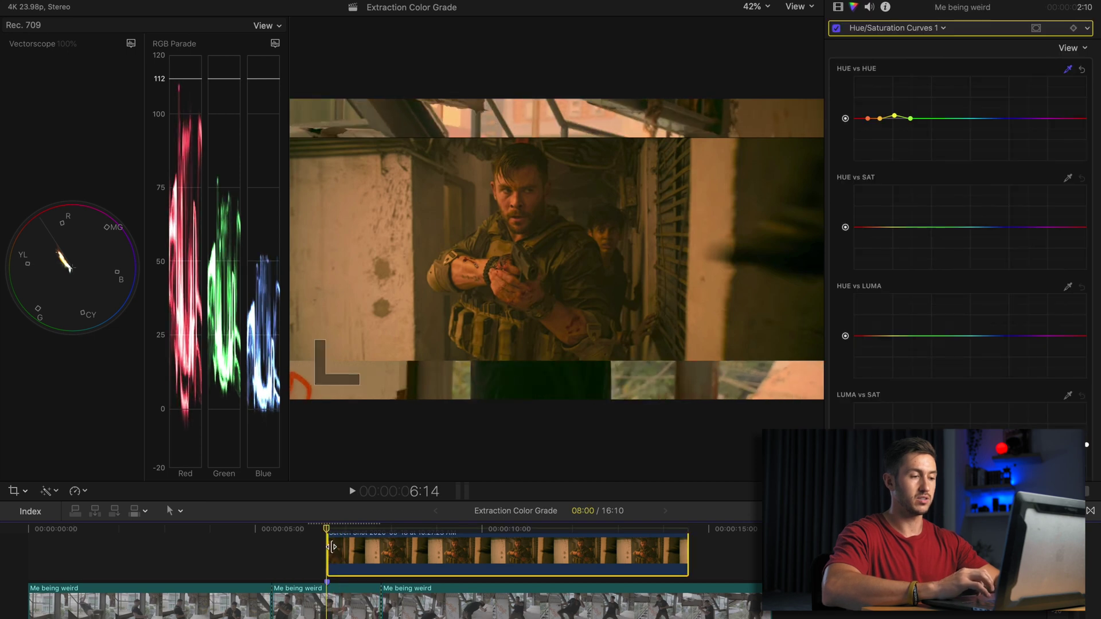
key("v")
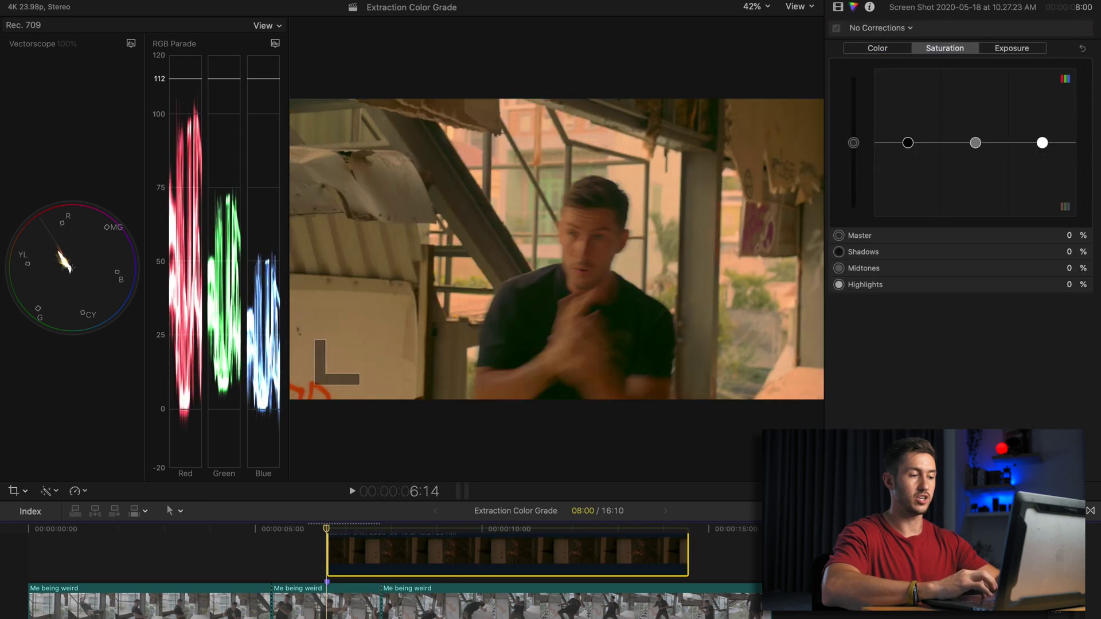
- Check the red Hue vs Hue point on the action clip, then turn the reference back on
left_click(332, 602)
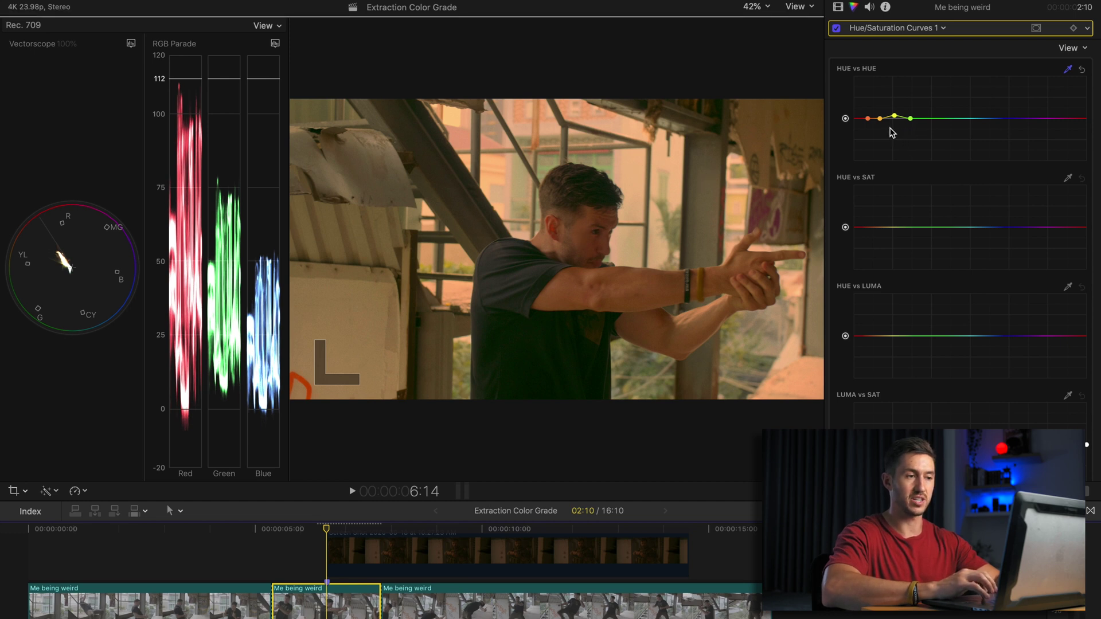
left_click(868, 119)
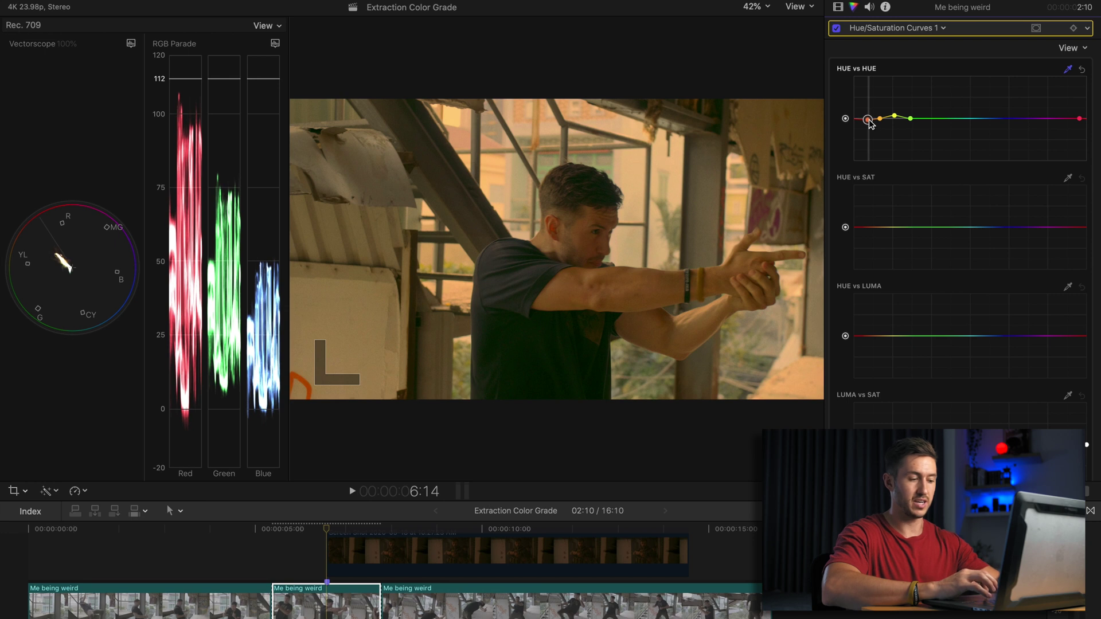
key("v")
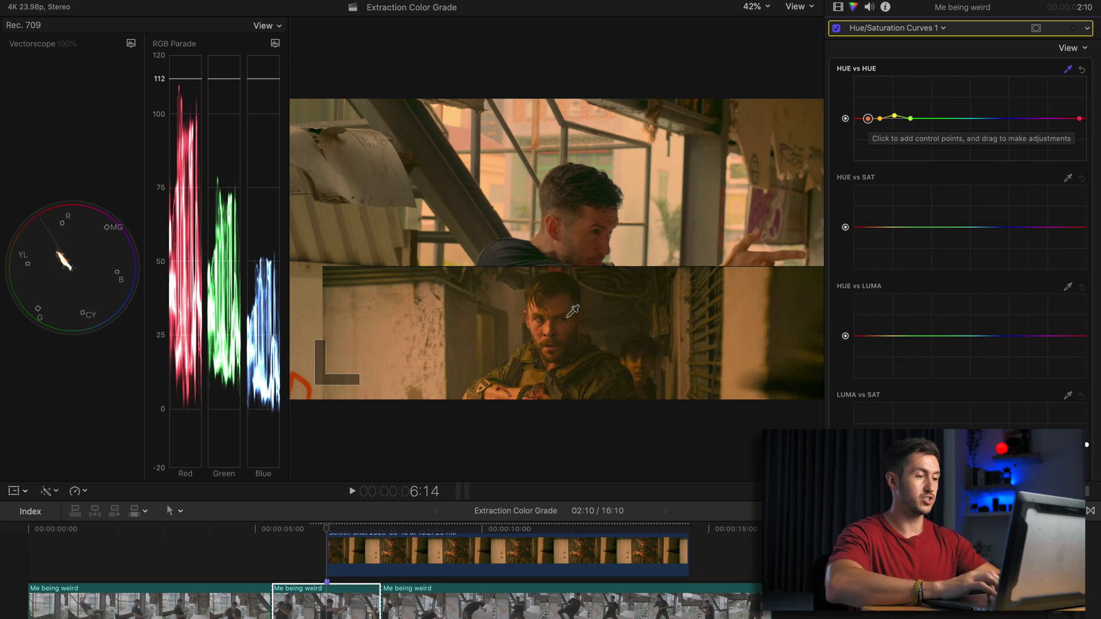
left_click(346, 548)
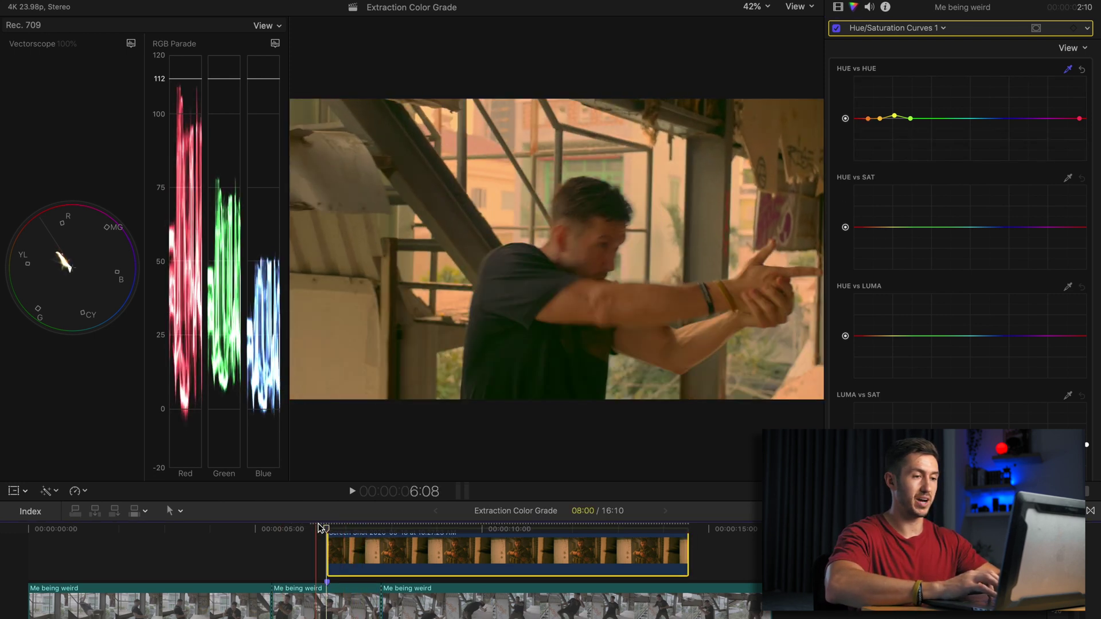
left_click(321, 528)
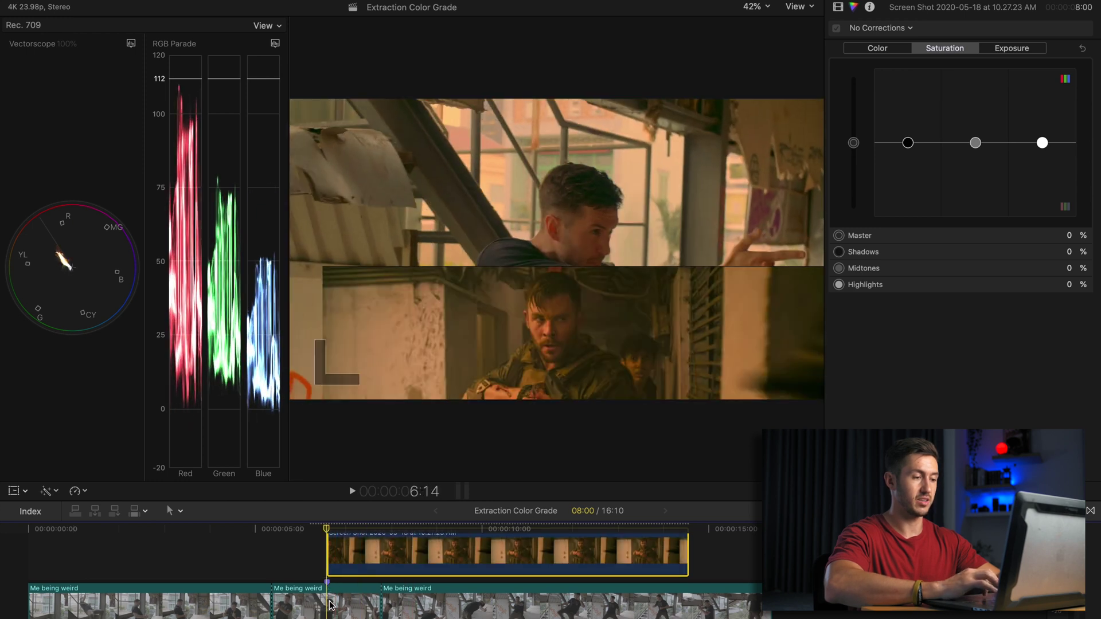
left_click(331, 605)
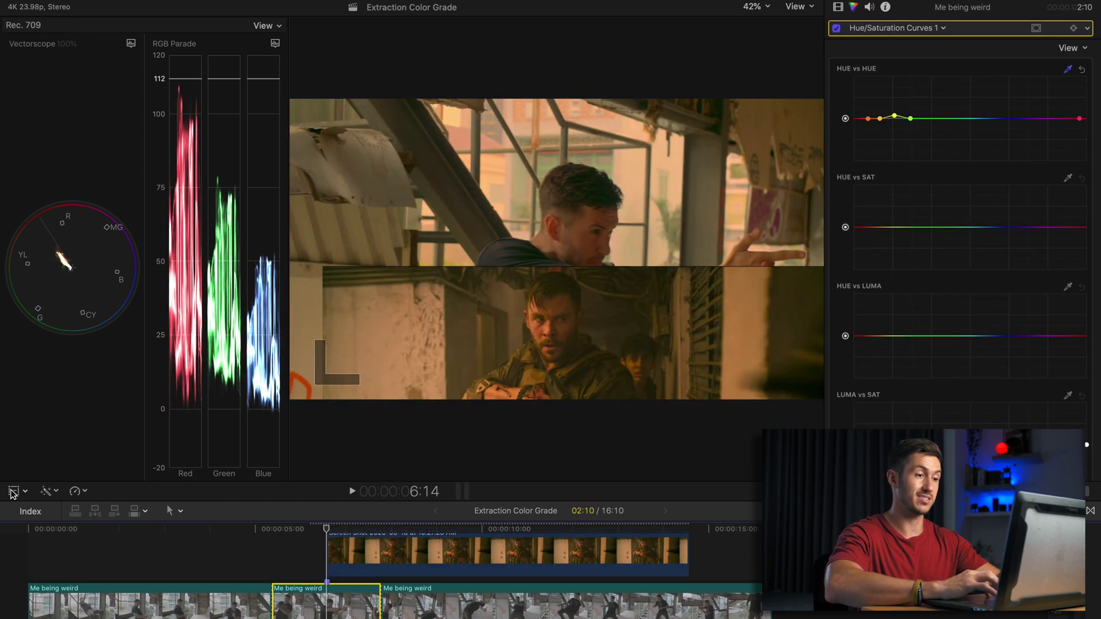
- Move the reference still frame up to the top of the picture
left_click_drag(659, 321, 656, 227)
left_click(610, 269)
left_click_drag(610, 269, 646, 200)
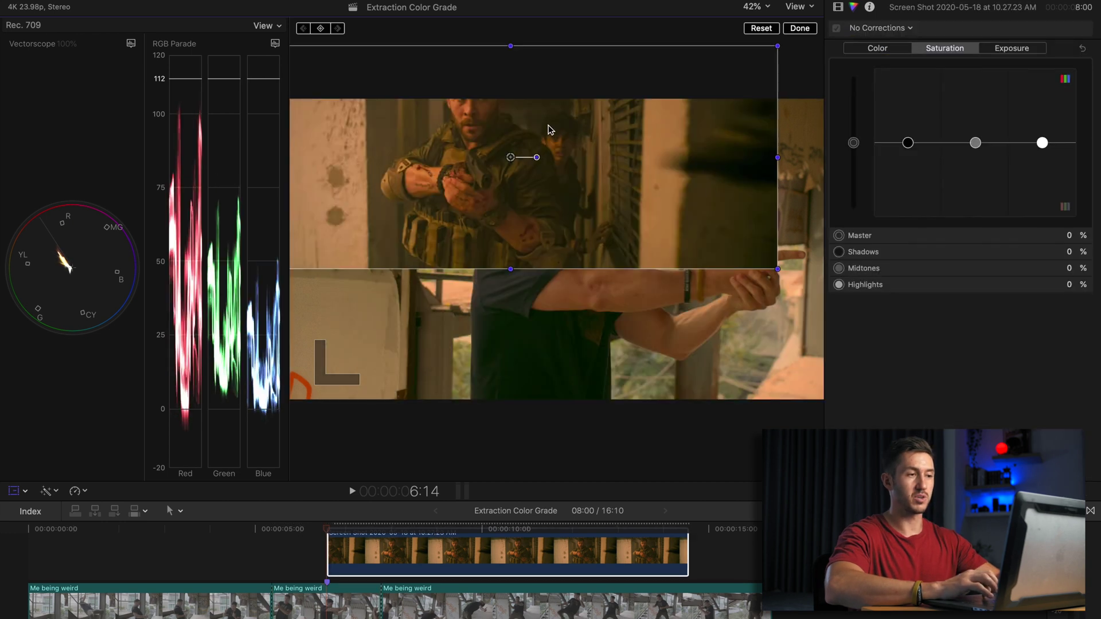
left_click_drag(550, 130, 561, 135)
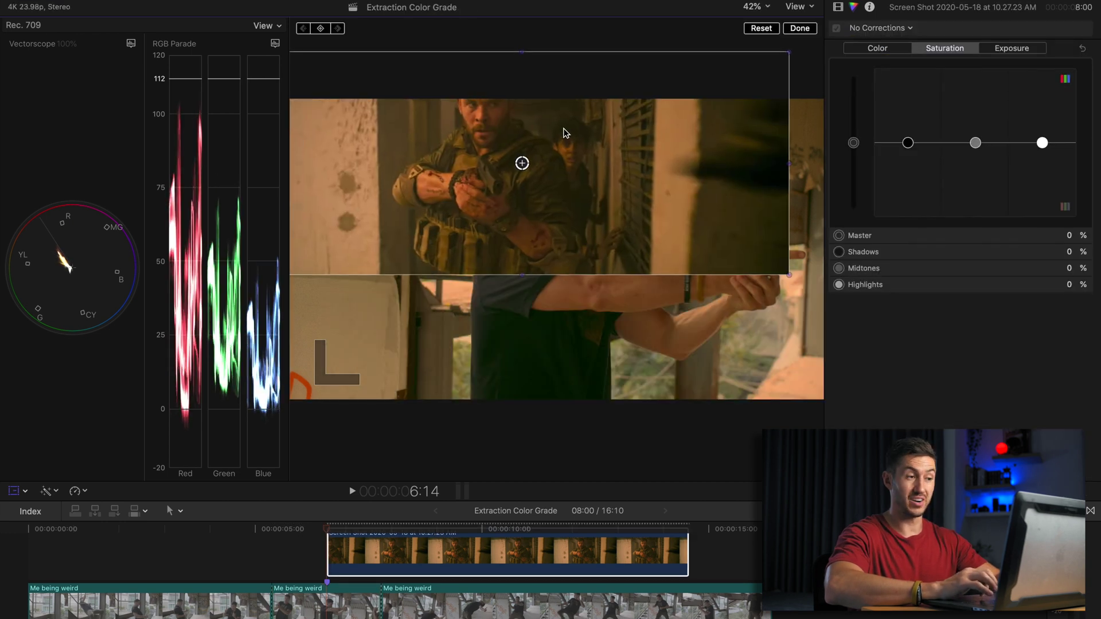
left_click(799, 29)
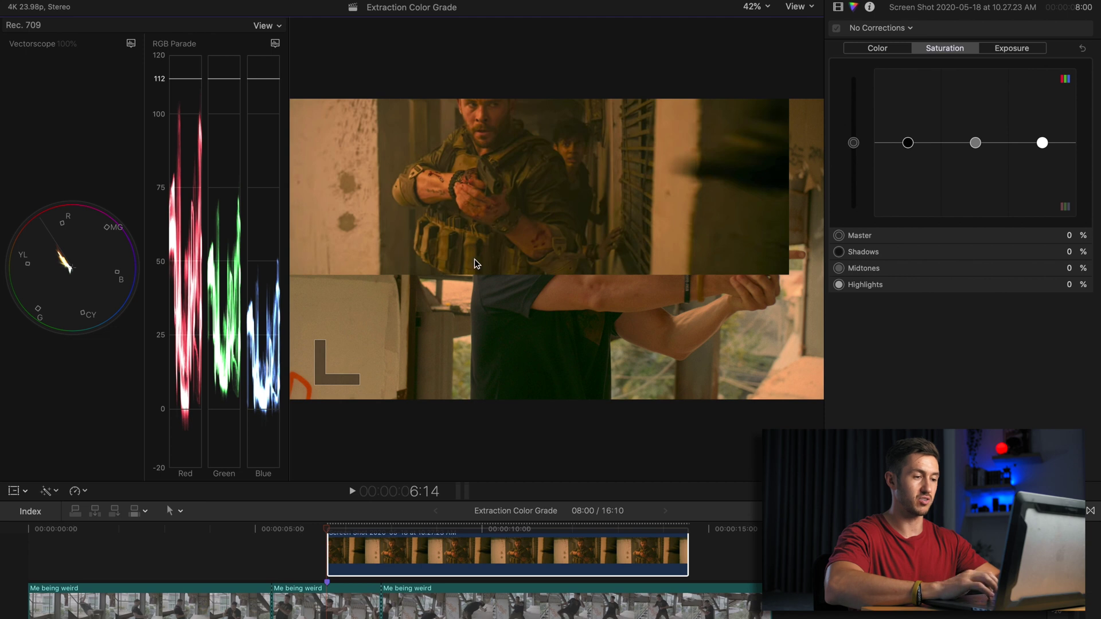
left_click(356, 599)
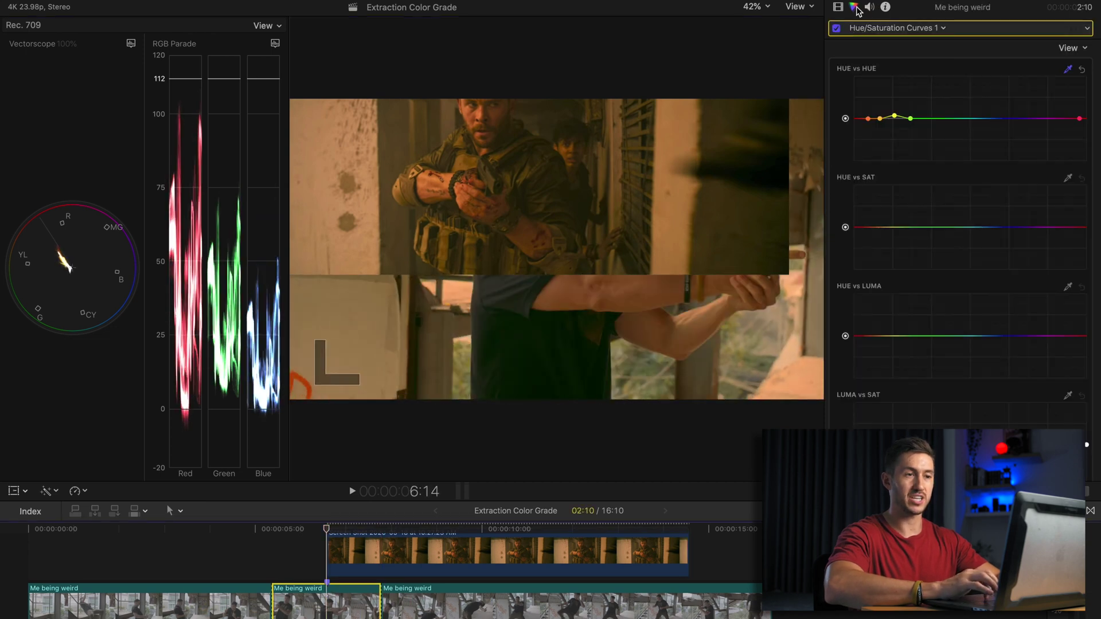
- Sample the skin on the Hue vs Sat curve and raise the orange tones' saturation
left_click(1068, 180)
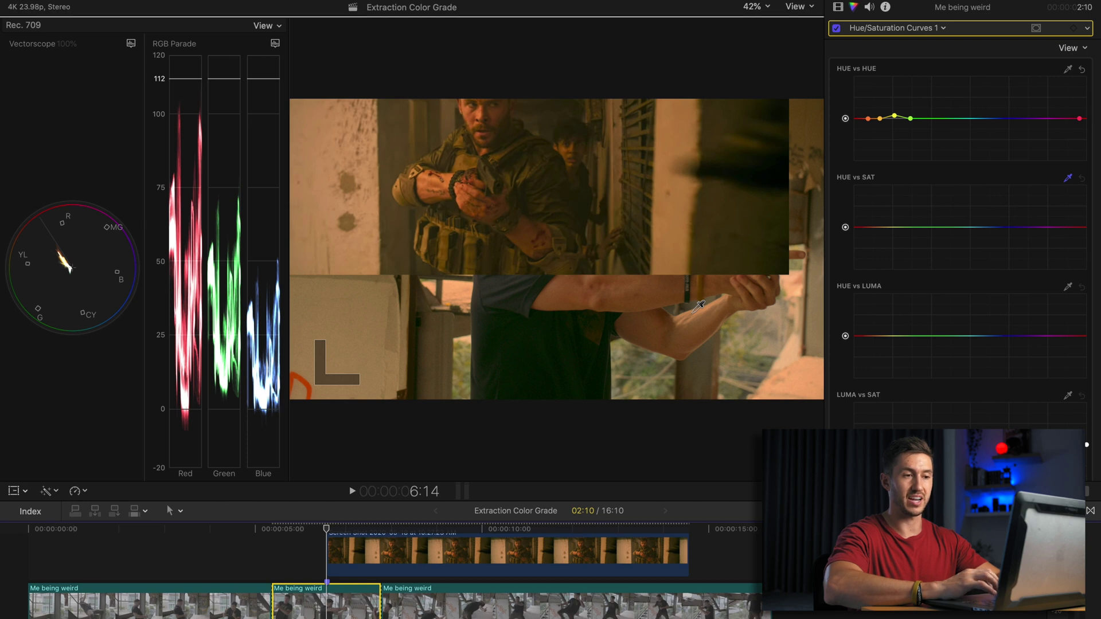
left_click(890, 228)
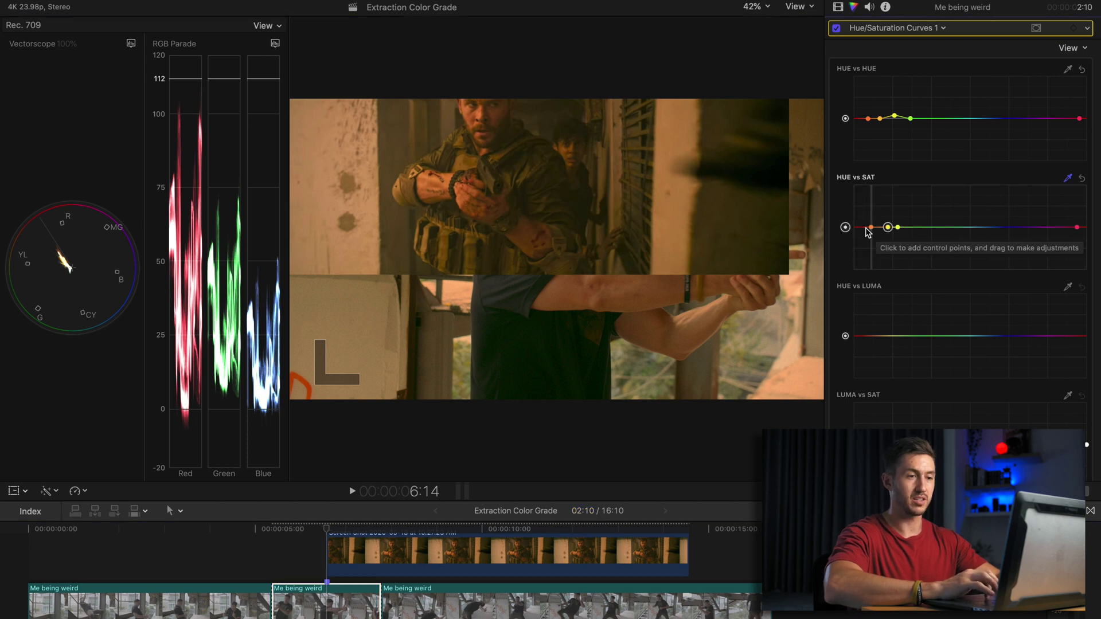
left_click(871, 229)
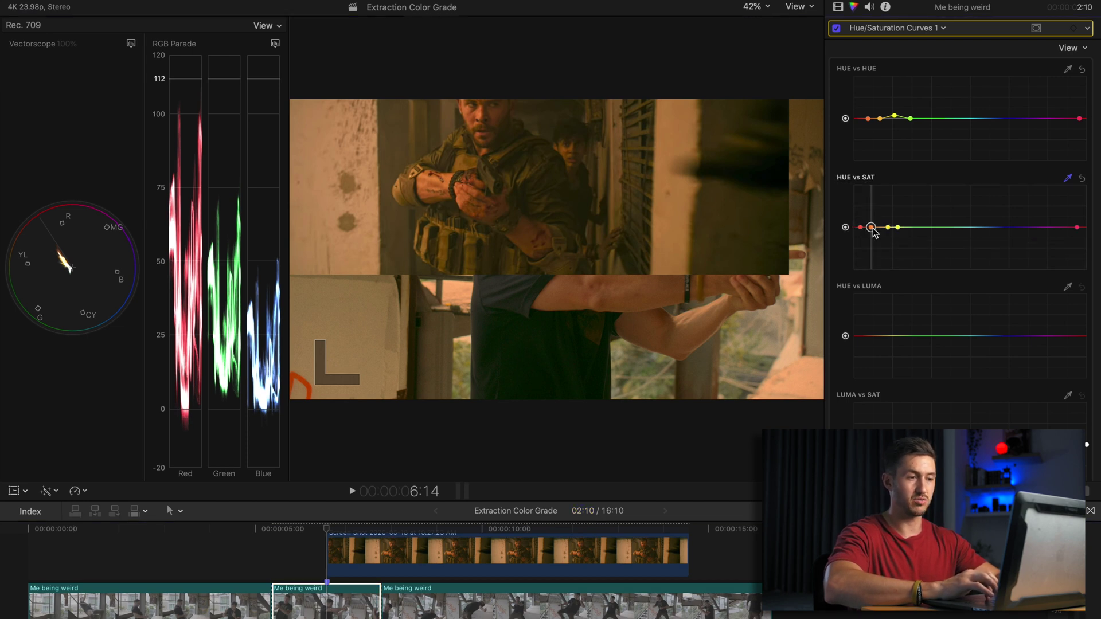
left_click_drag(873, 227, 874, 221)
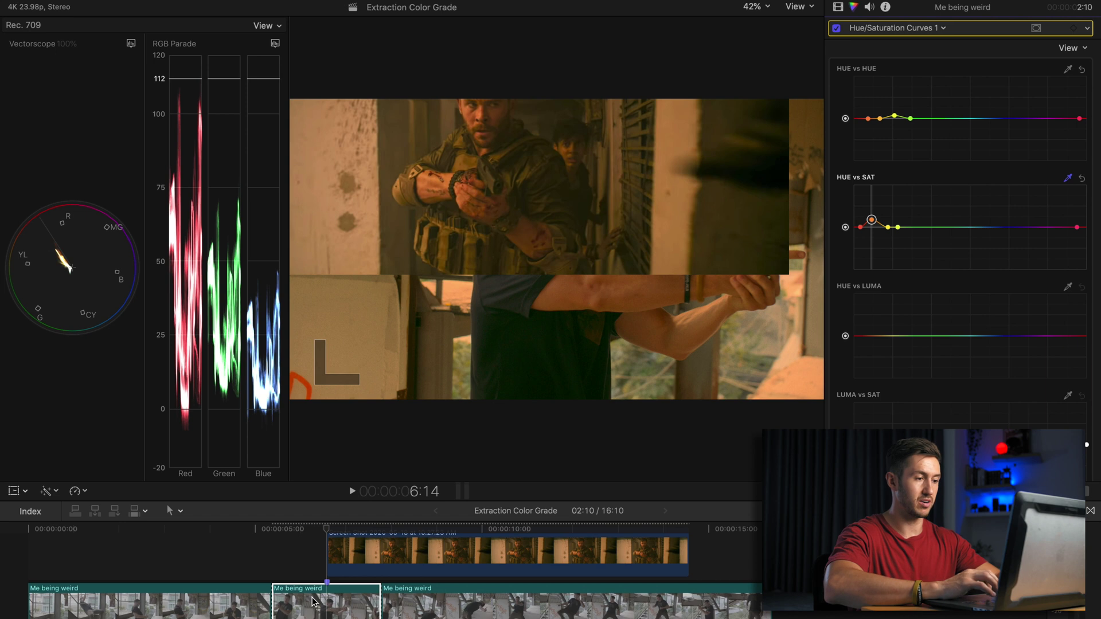
left_click(327, 542)
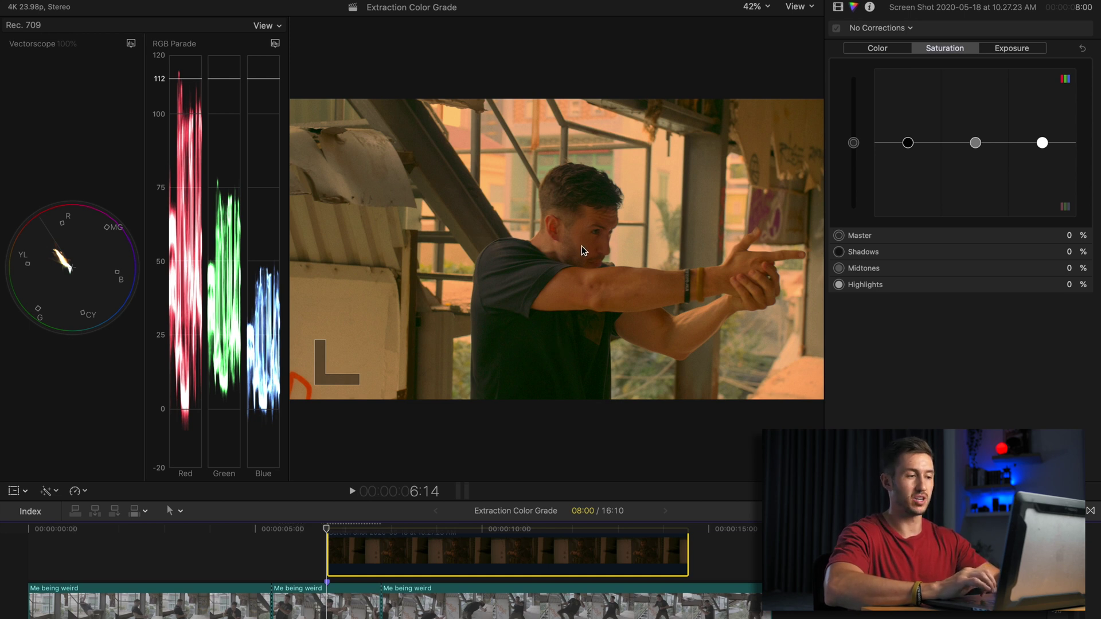
left_click(350, 602)
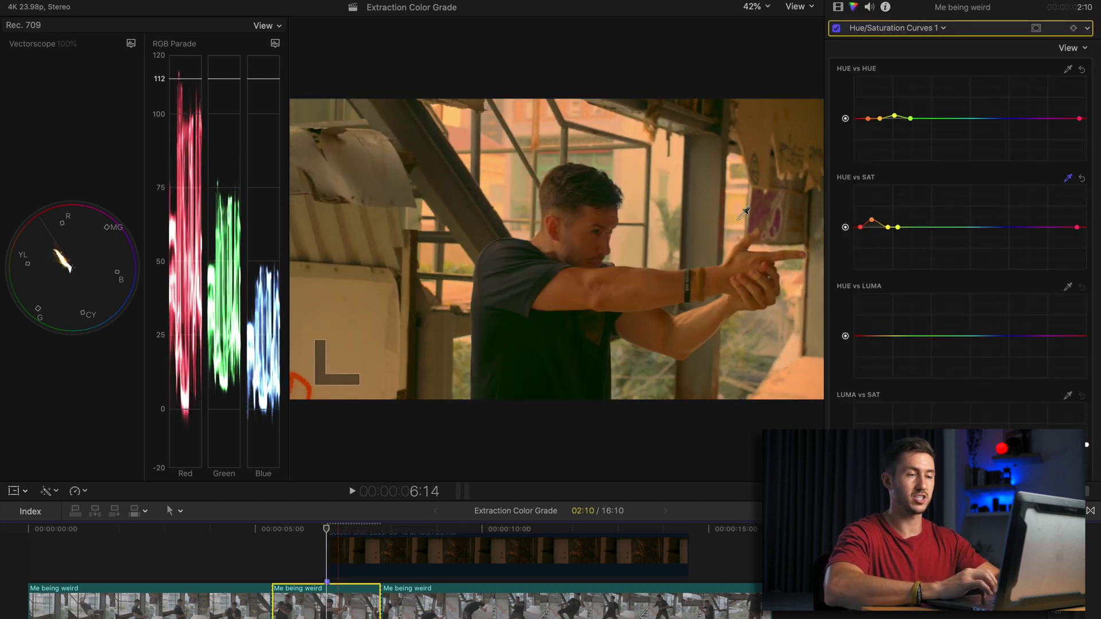
- Add a second Hue/Saturation Curves correction to the clip
left_click(837, 6)
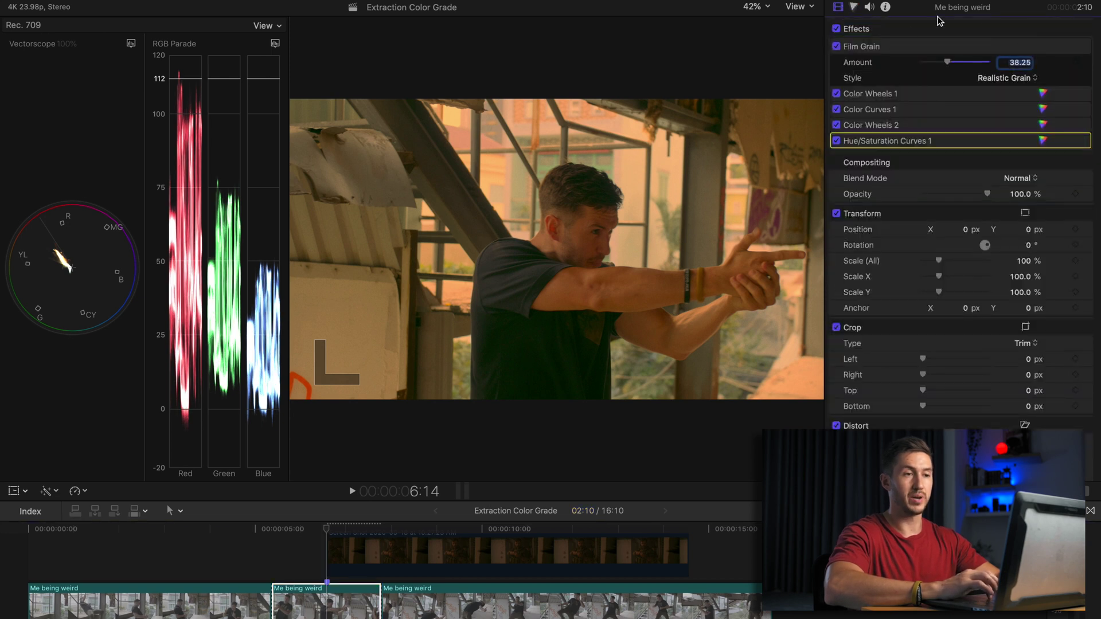
left_click(853, 6)
left_click(917, 28)
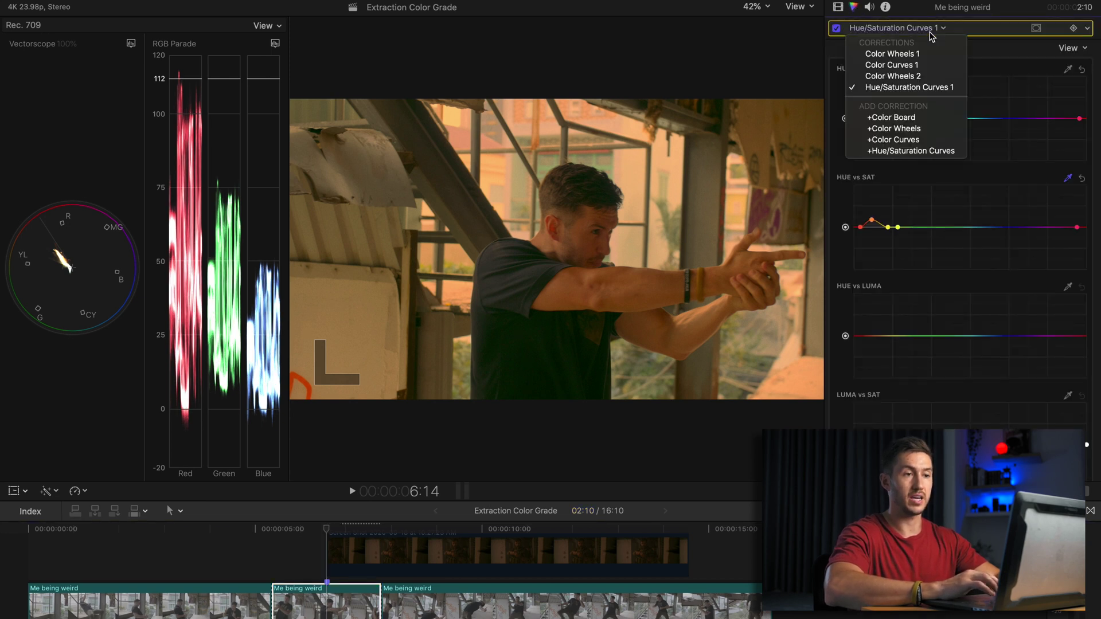
left_click(920, 152)
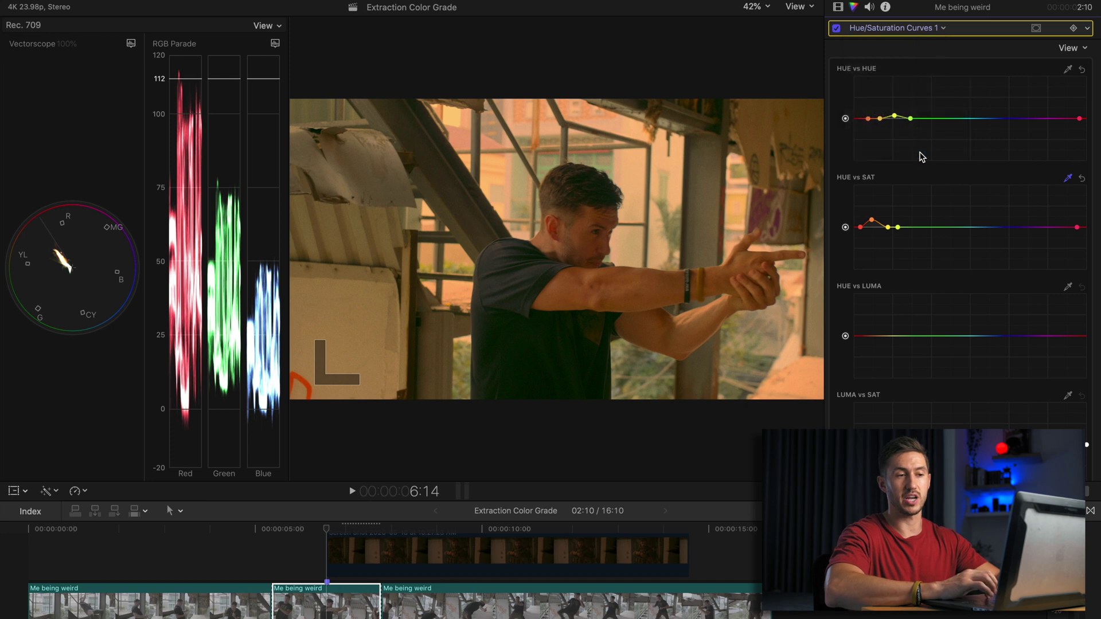
scroll(968, 245, "down", 2)
scroll(968, 245, "down", 4)
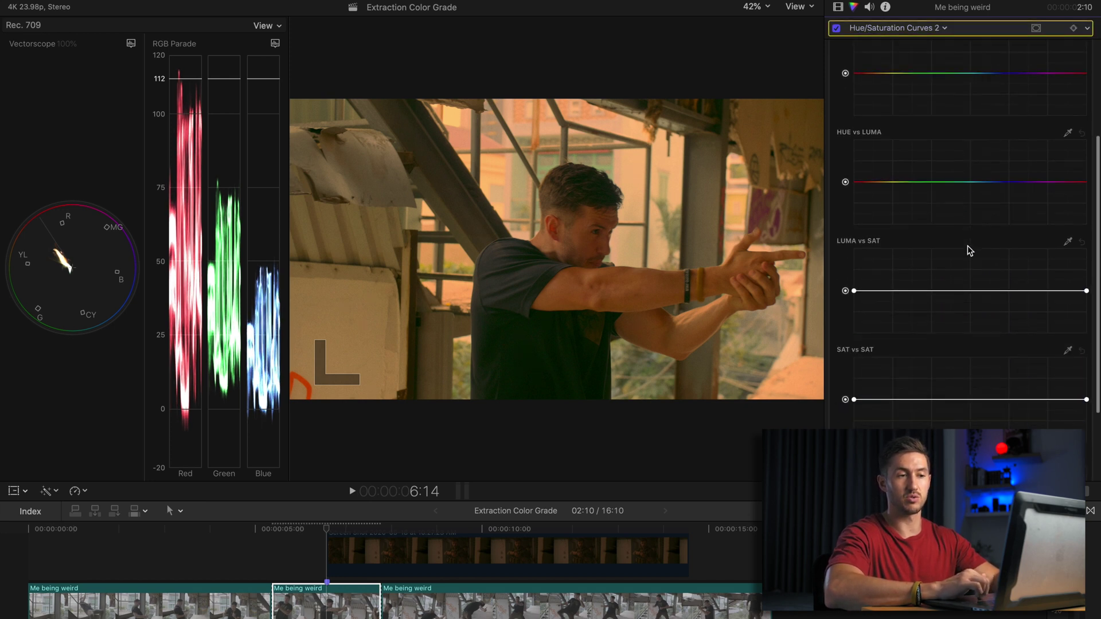
- Sample a dark area with the Luma vs Sat eyedropper and drag the left endpoint down to desaturate shadows
left_click(1067, 202)
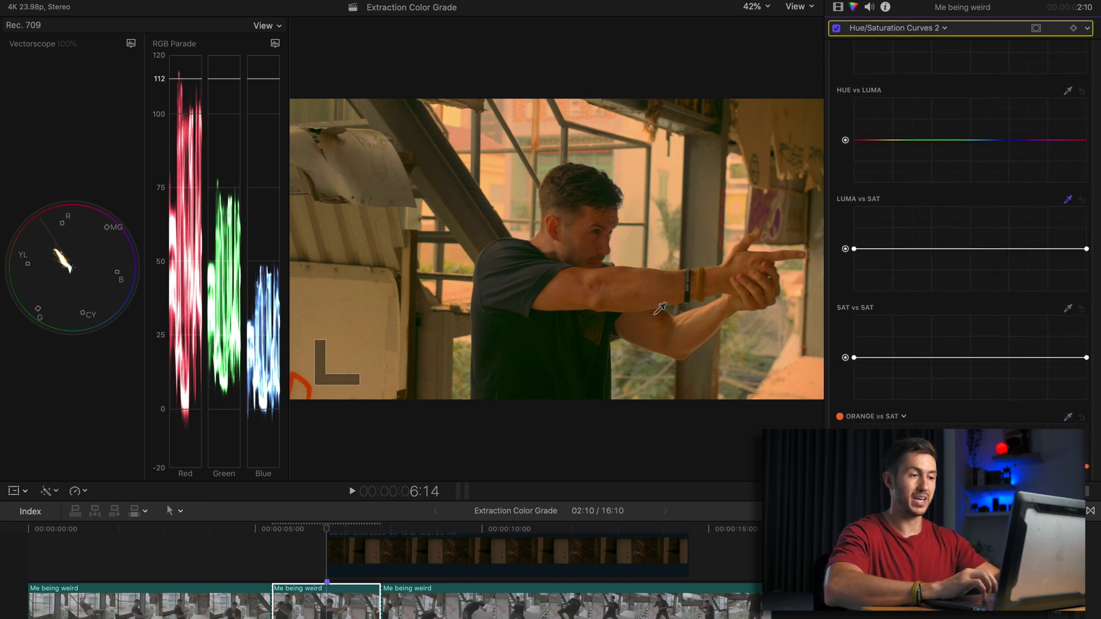
left_click(544, 374)
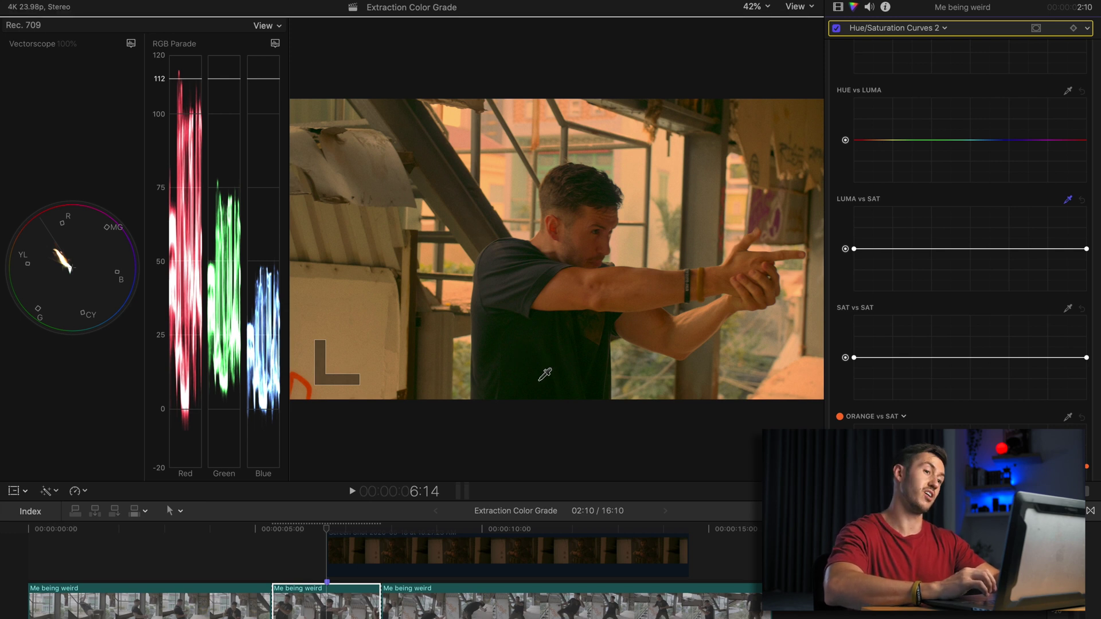
left_click(744, 351)
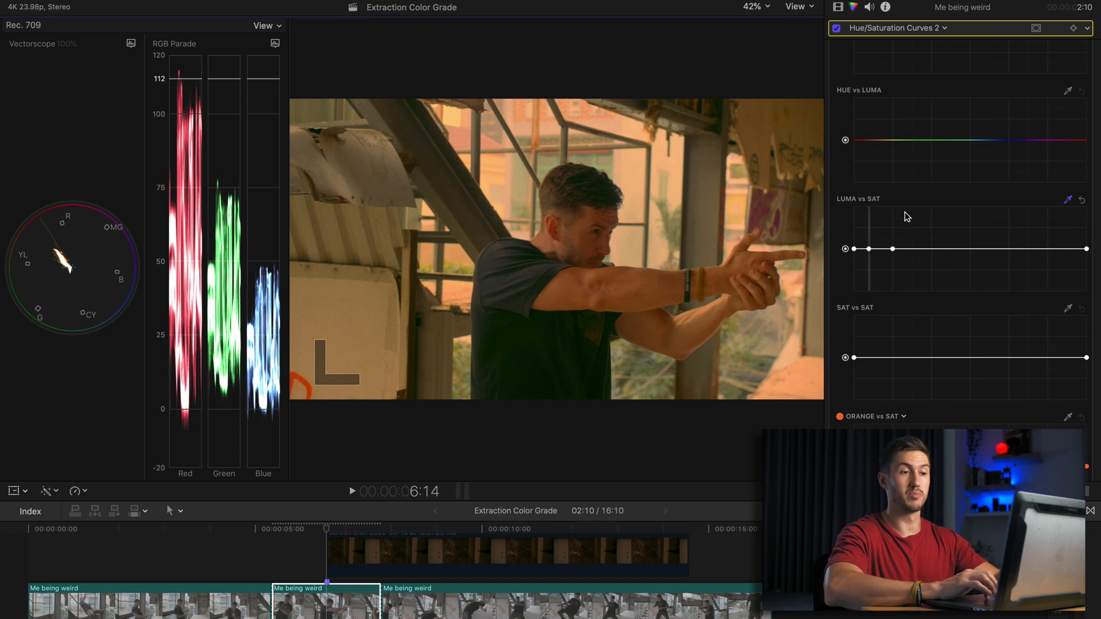
left_click_drag(857, 249, 876, 274)
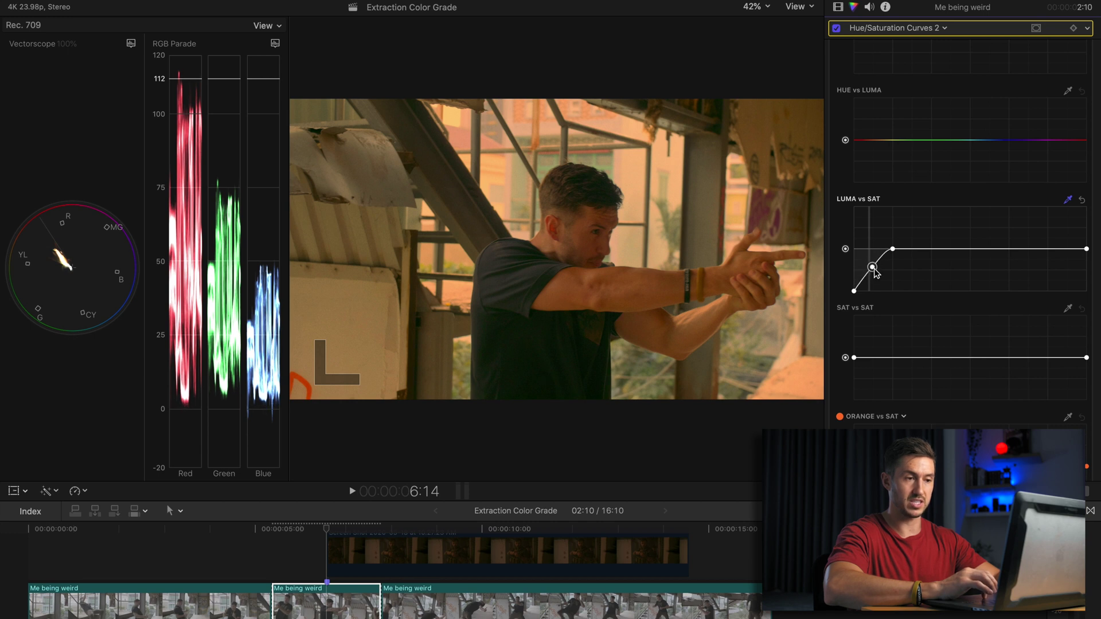
- Toggle Hue/Saturation Curves 2 off and on to compare, then select the Extraction reference still
left_click(836, 30)
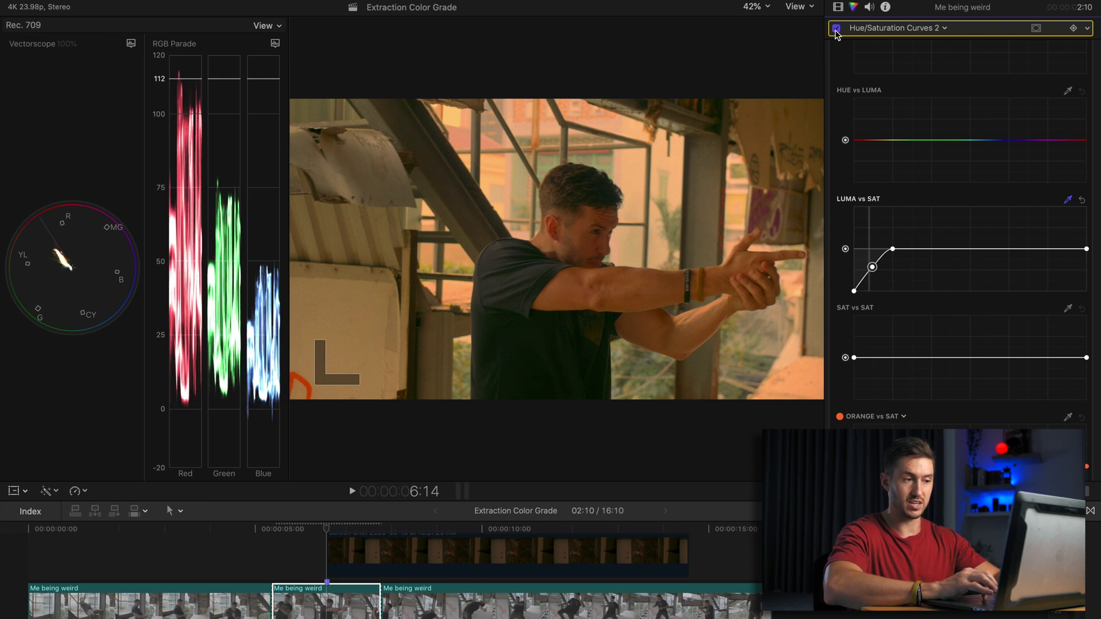
left_click(836, 30)
left_click(836, 30)
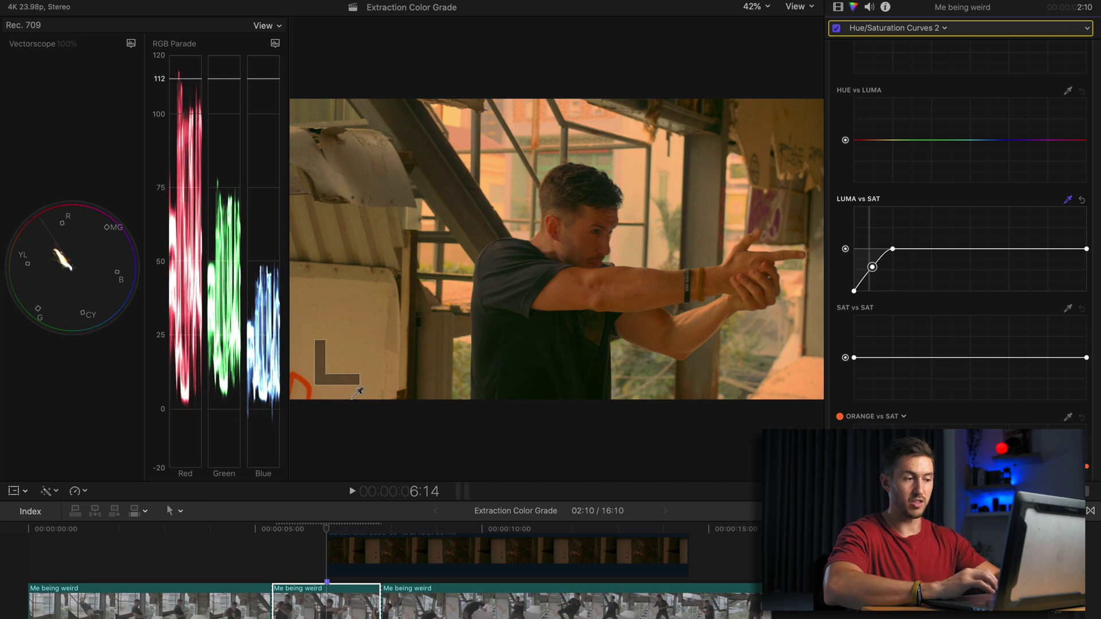
left_click(328, 548)
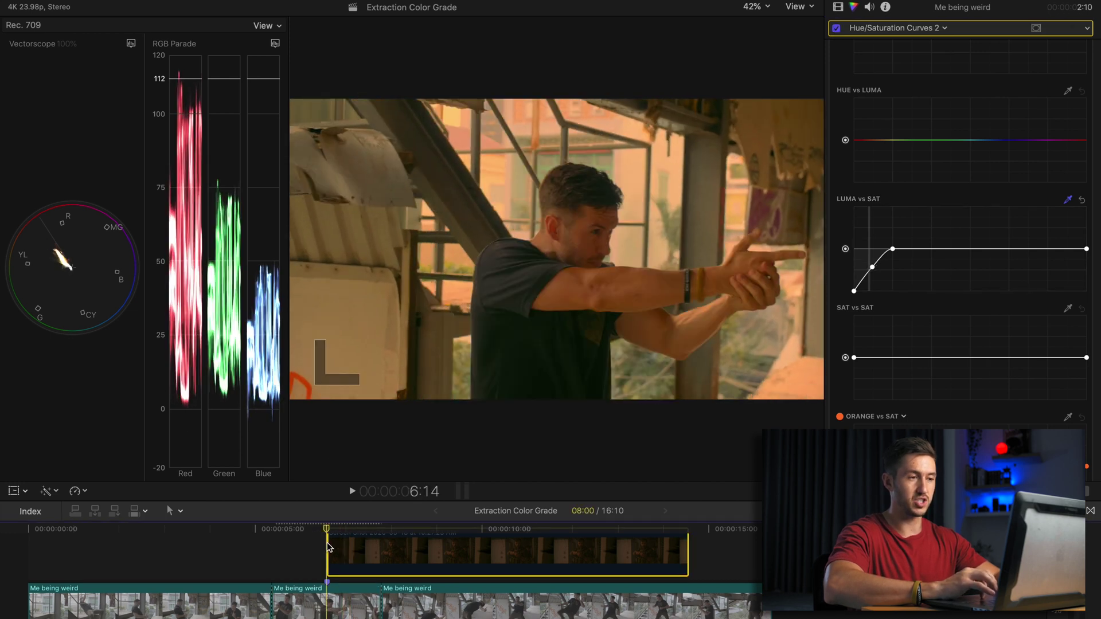
- Show and hide the Extraction reference still with V, then reselect the middle clip
key("v")
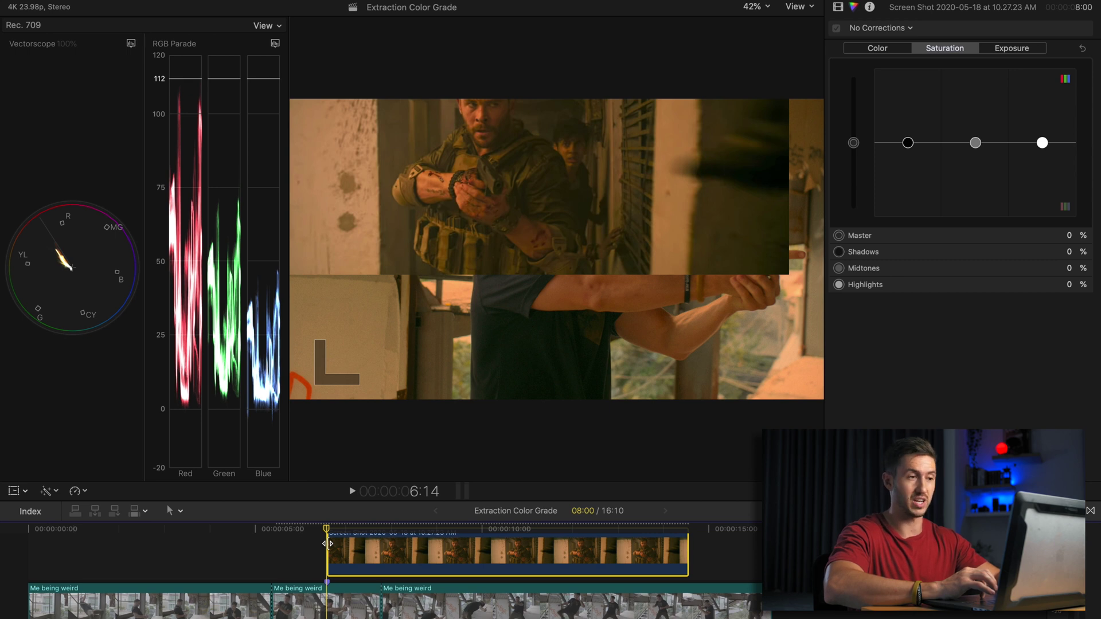
key("v")
left_click(325, 609)
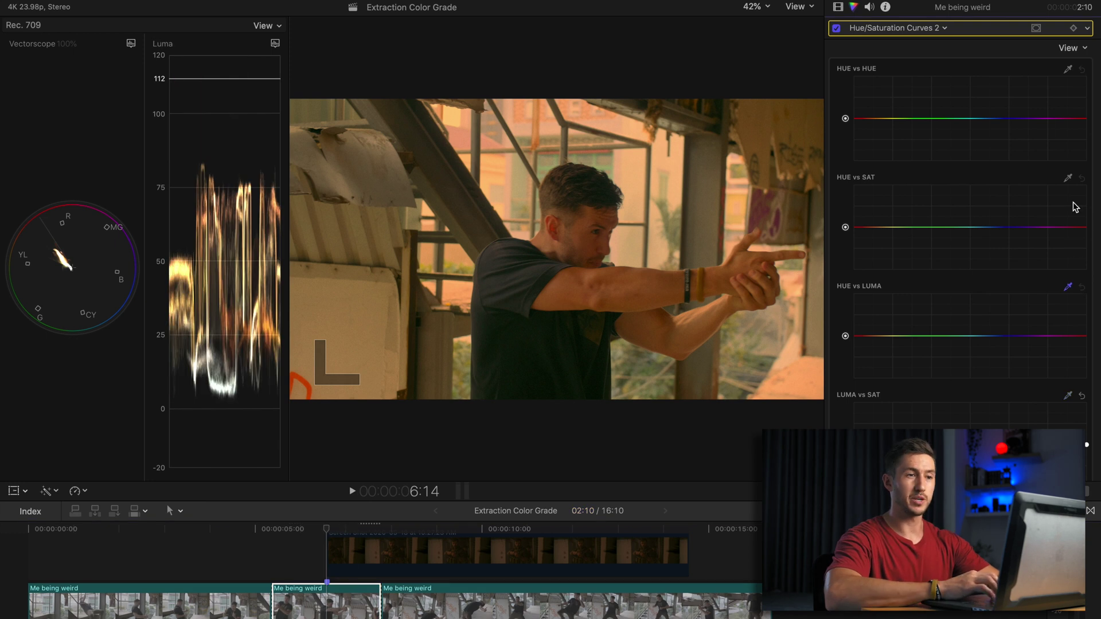
- Return to Hue/Saturation Curves 2 and sample a bright area with the Luma vs Sat eyedropper
left_click(944, 27)
left_click(1009, 136)
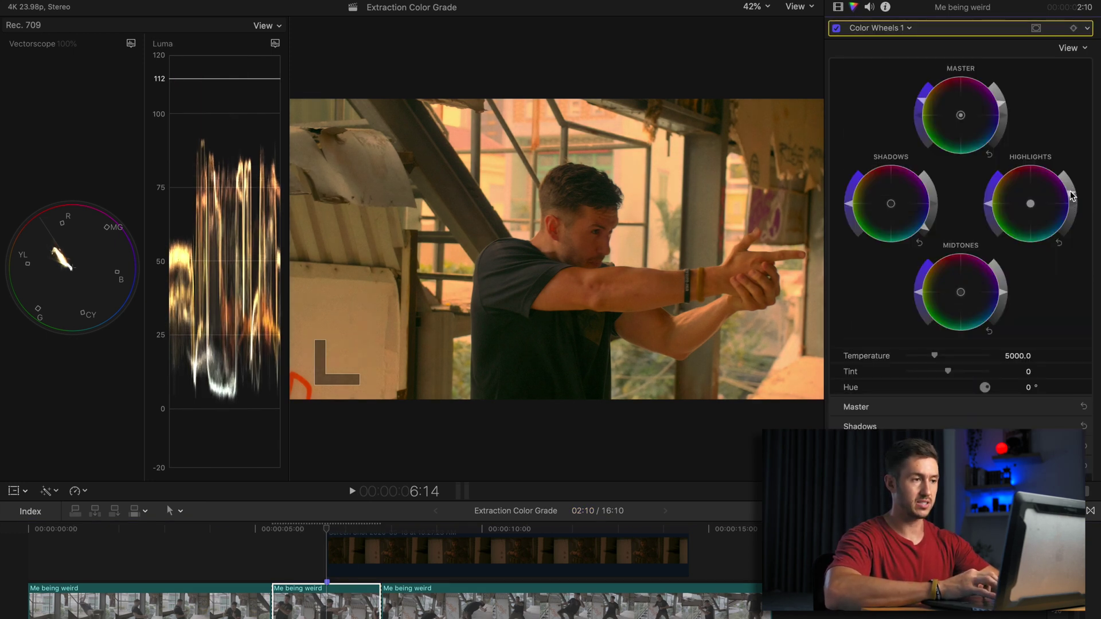
left_click(908, 29)
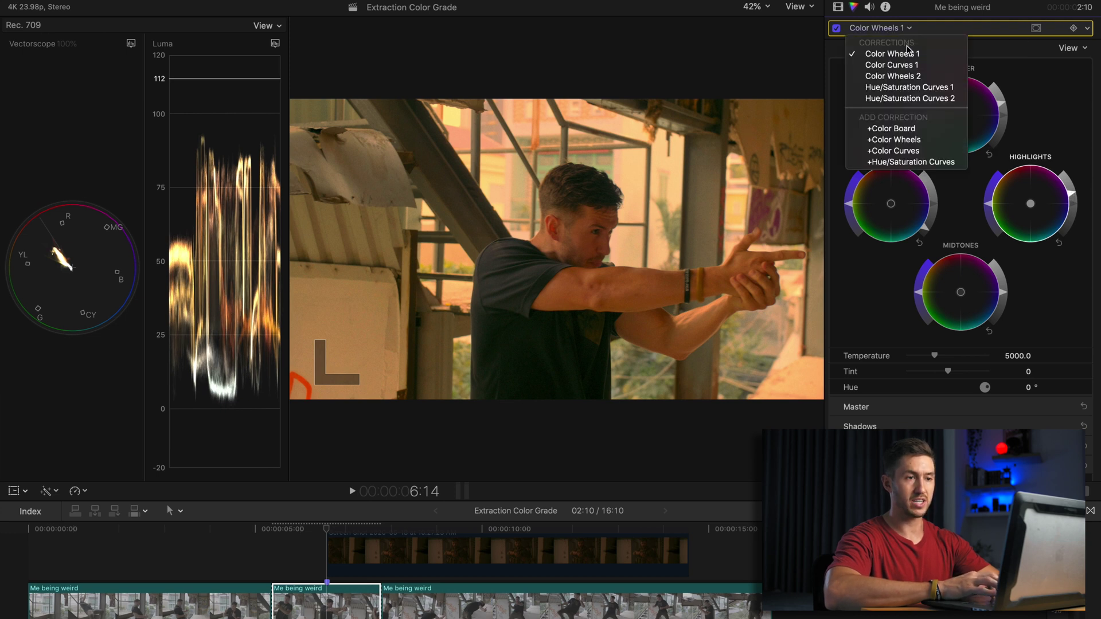
left_click(910, 99)
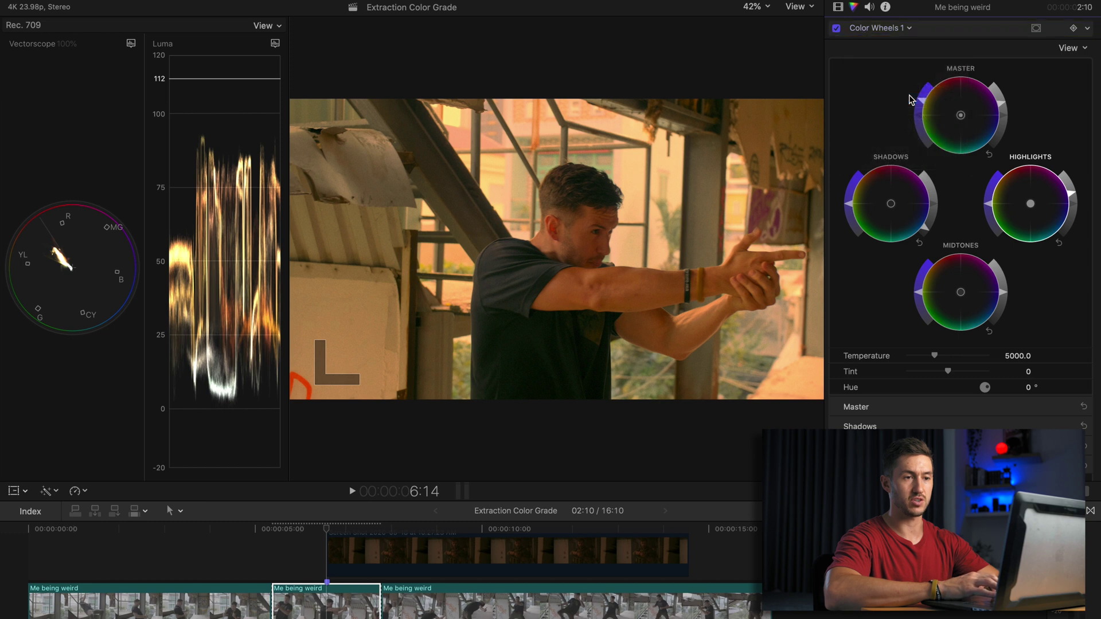
scroll(1032, 261, "down", 2)
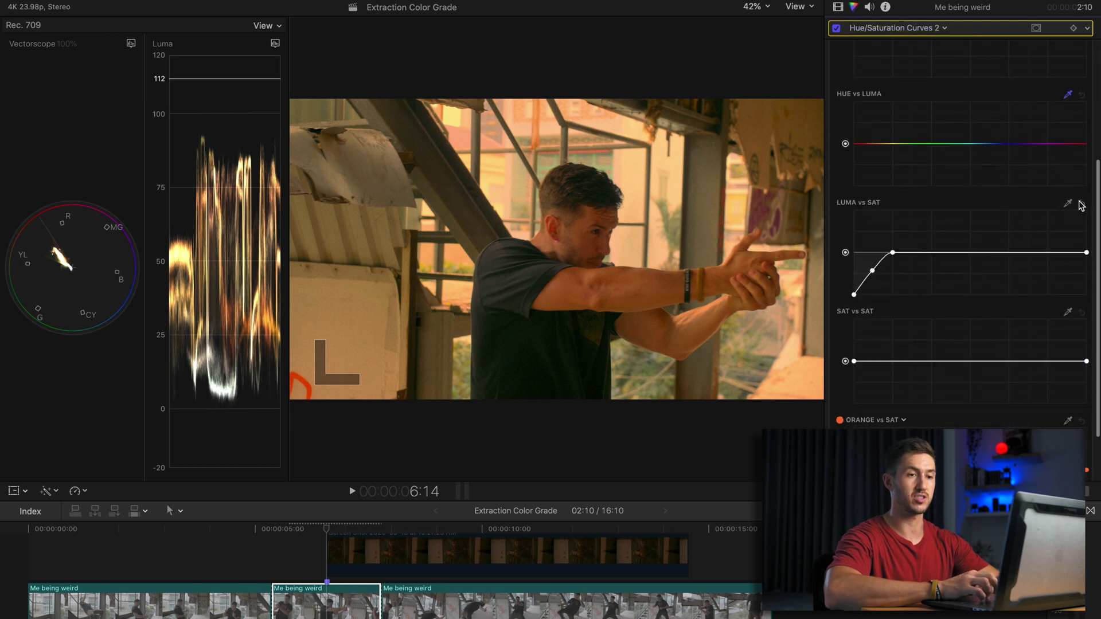
left_click(1068, 204)
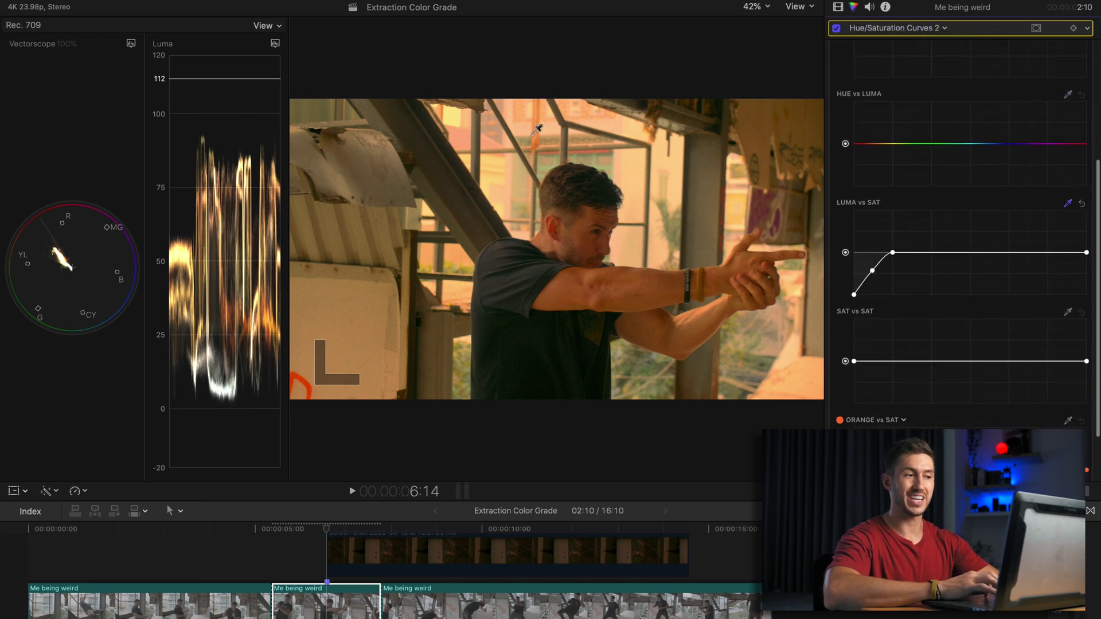
left_click(453, 114)
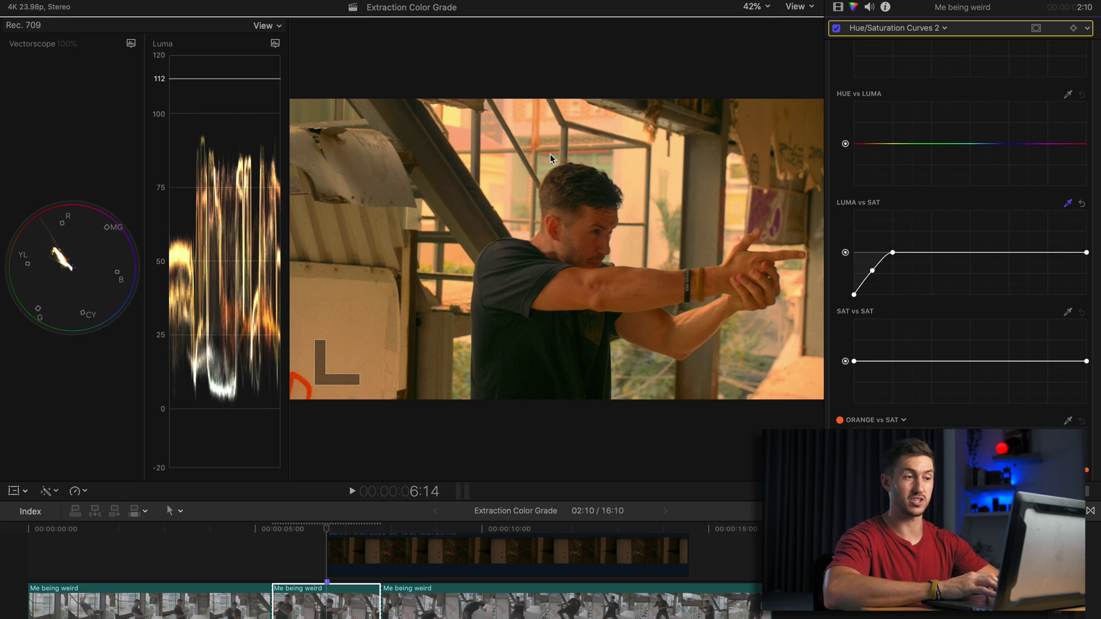
- Place Luma vs Sat points at the sampled highlight level and drag the right endpoint down to desaturate highlights
left_click(608, 196)
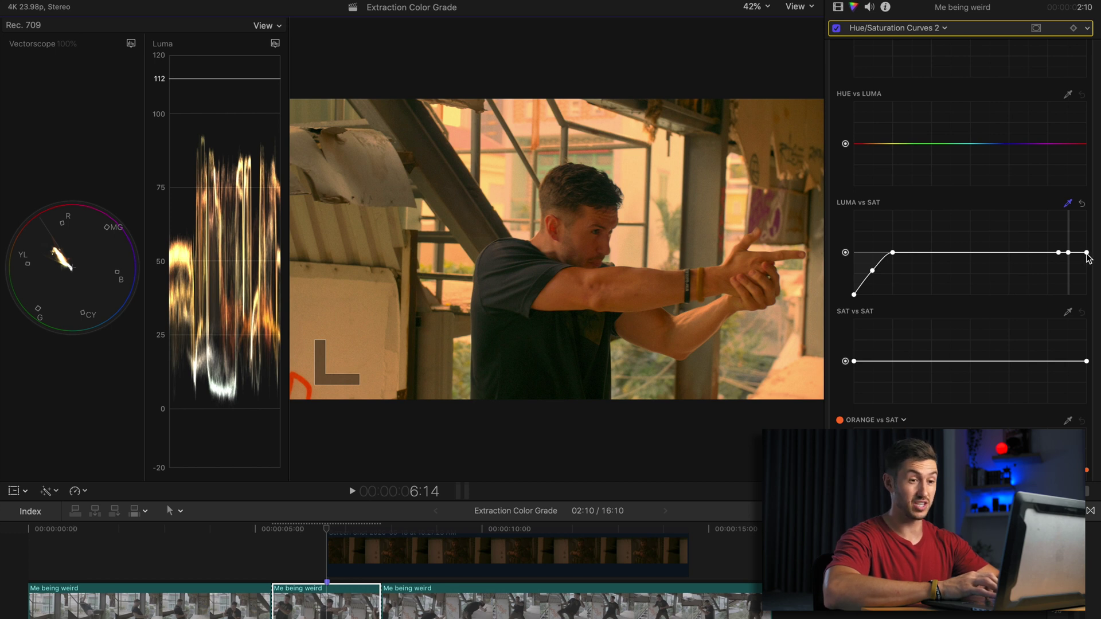
left_click_drag(1087, 253, 1092, 304)
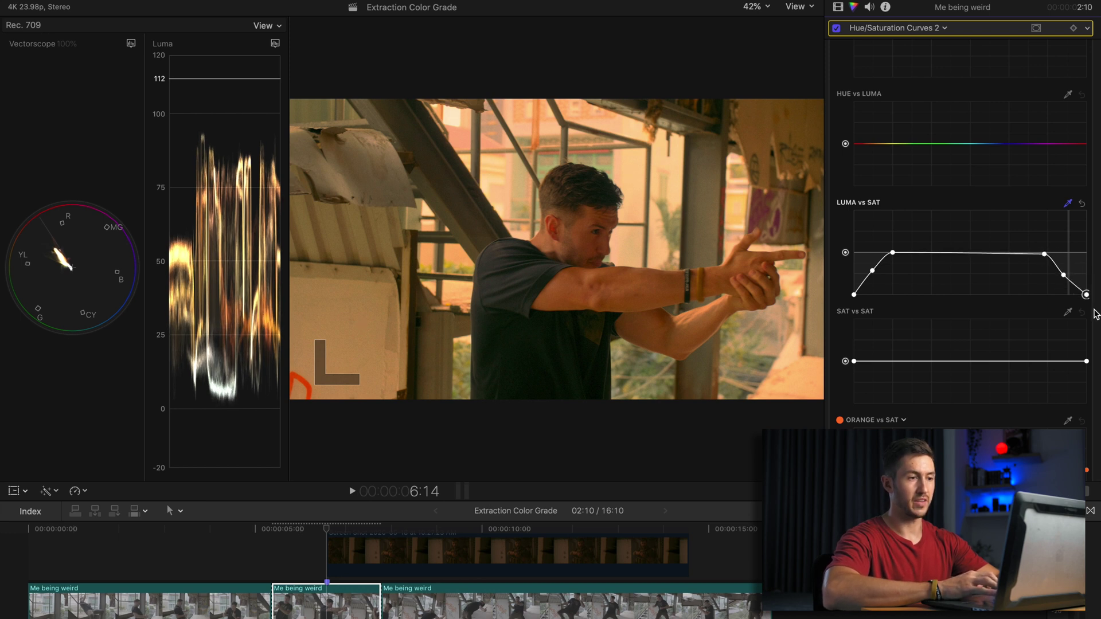
left_click(339, 550)
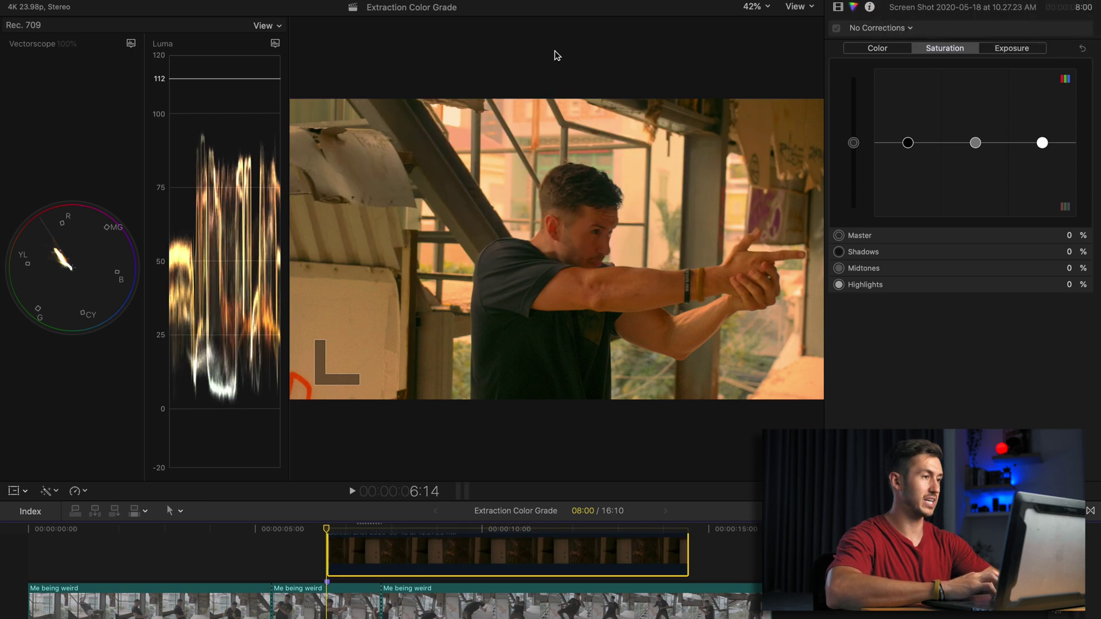
- Switch the scopes to a single vectorscope display
left_click(275, 43)
left_click(270, 25)
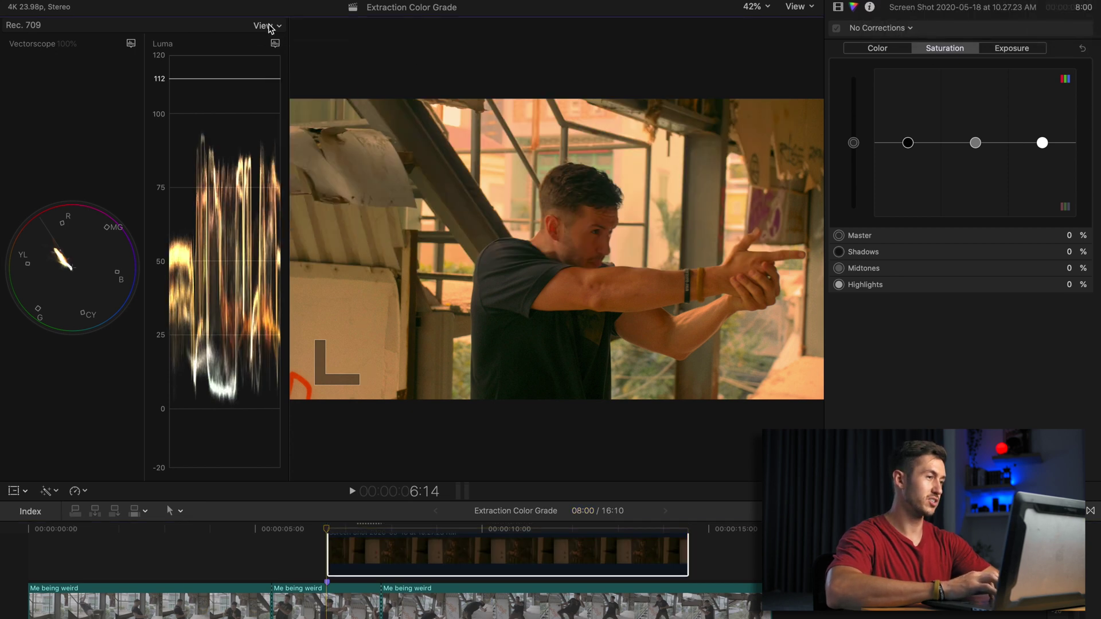
left_click(265, 26)
left_click(160, 7)
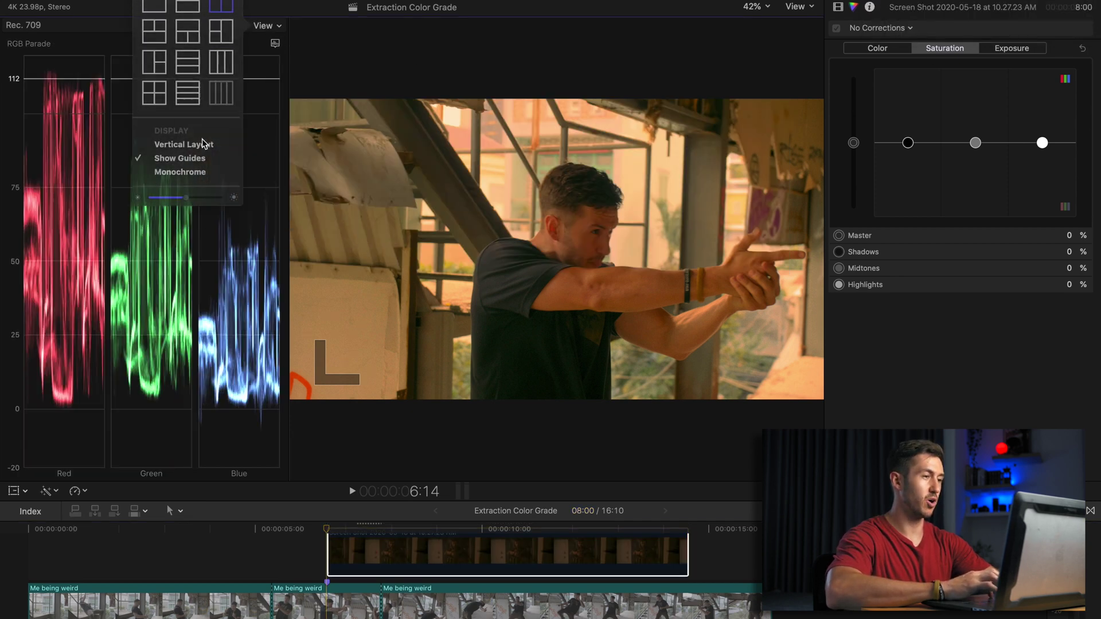
left_click(275, 43)
left_click(297, 76)
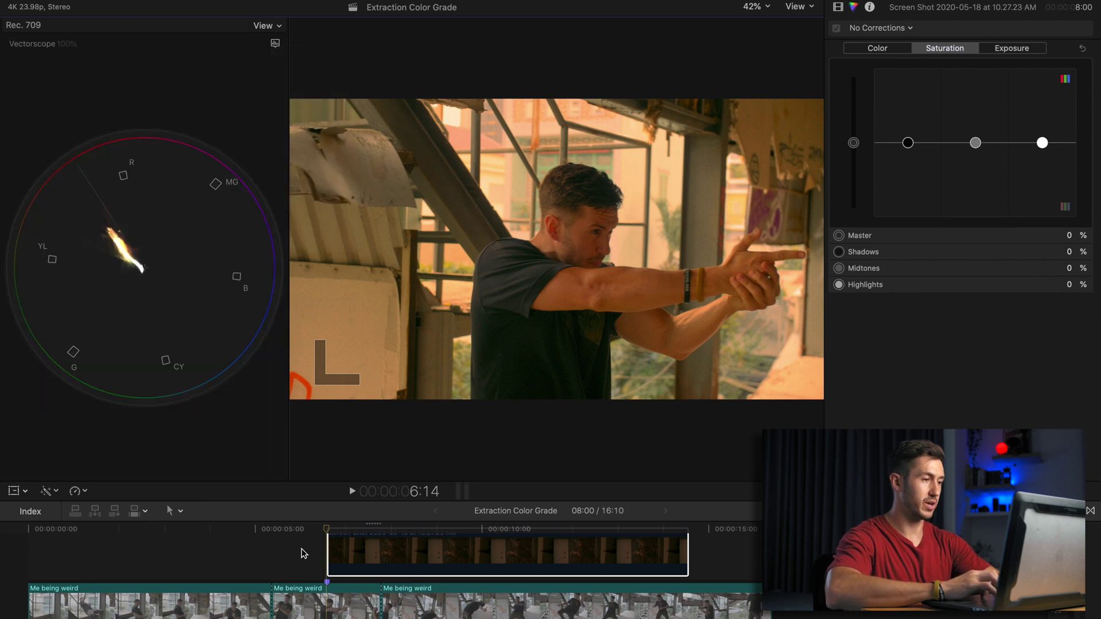
- Toggle the reference still and the Me being weird clip with V to compare them, leaving the action shot showing
left_click(335, 575)
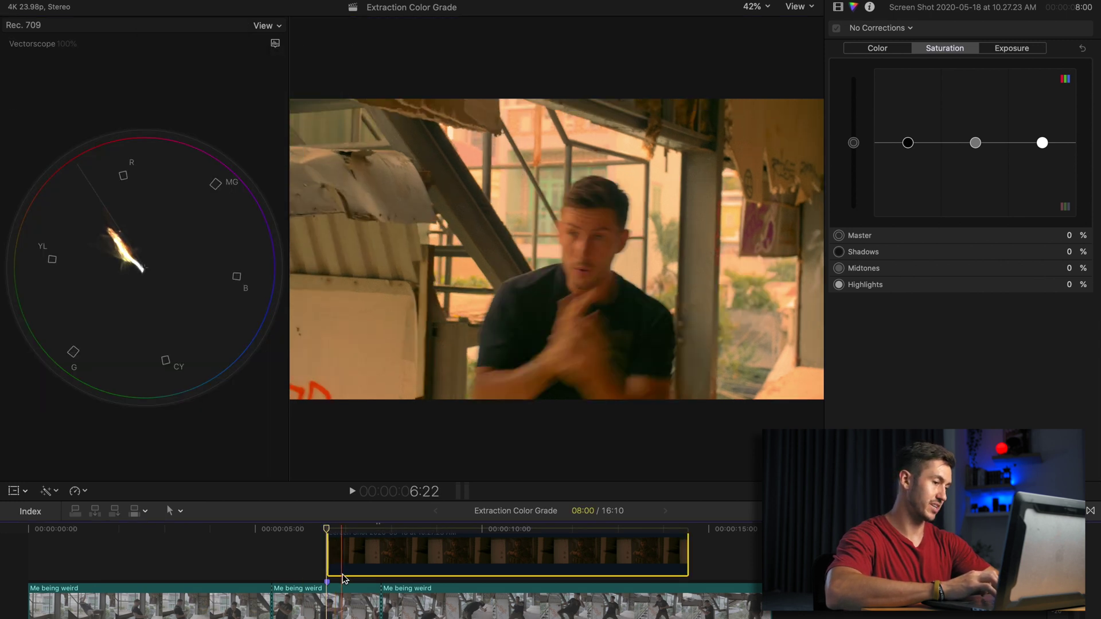
key("v")
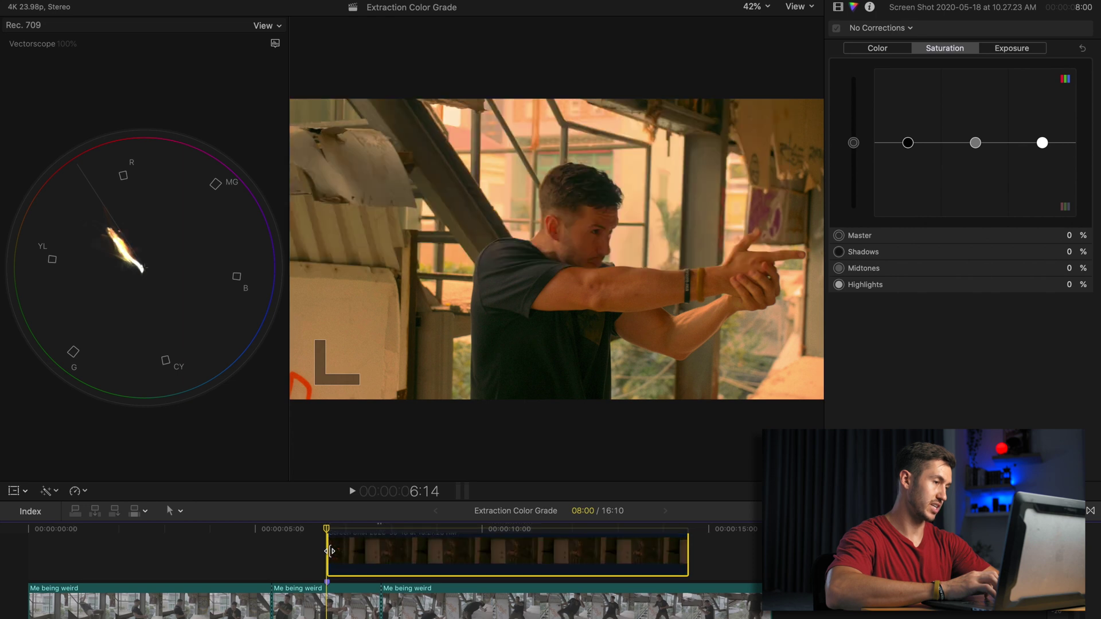
left_click(327, 608, "super")
key("v")
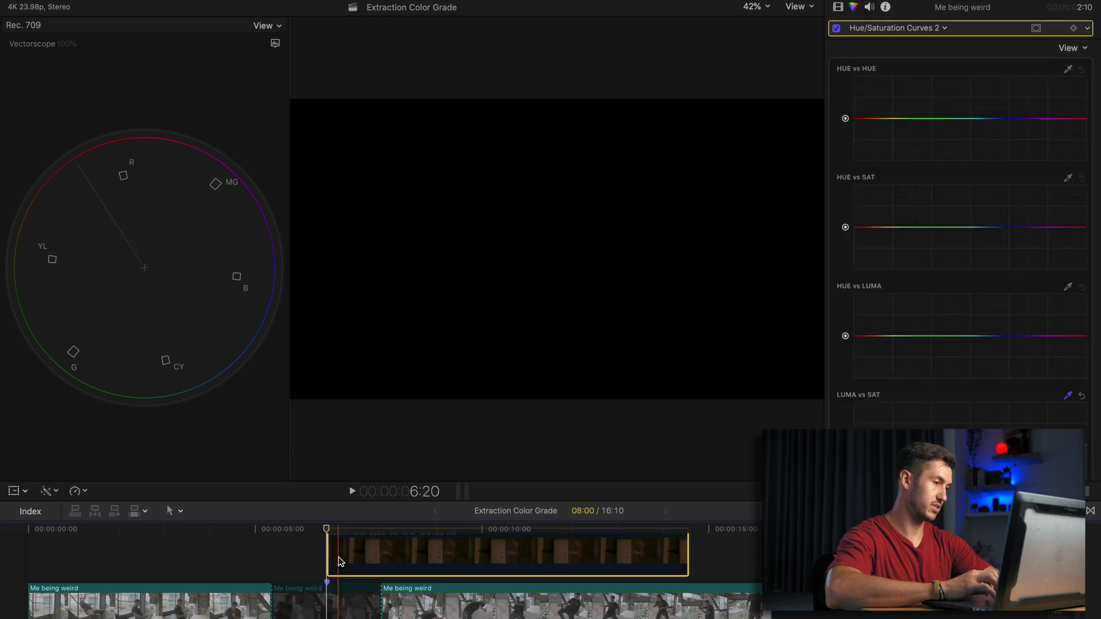
left_click(328, 614)
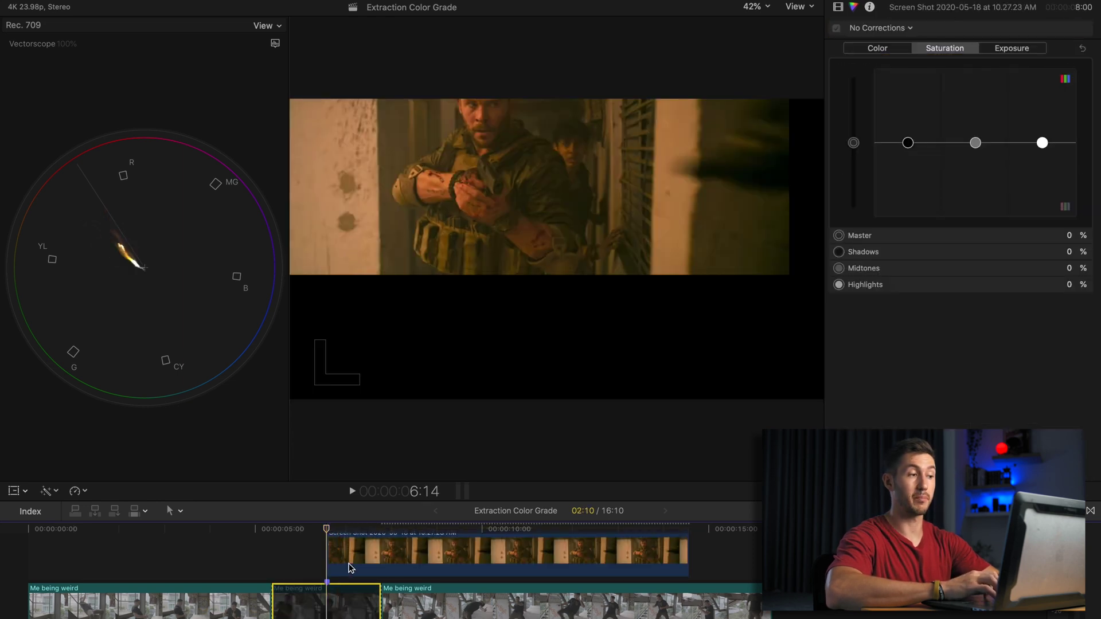
key("v")
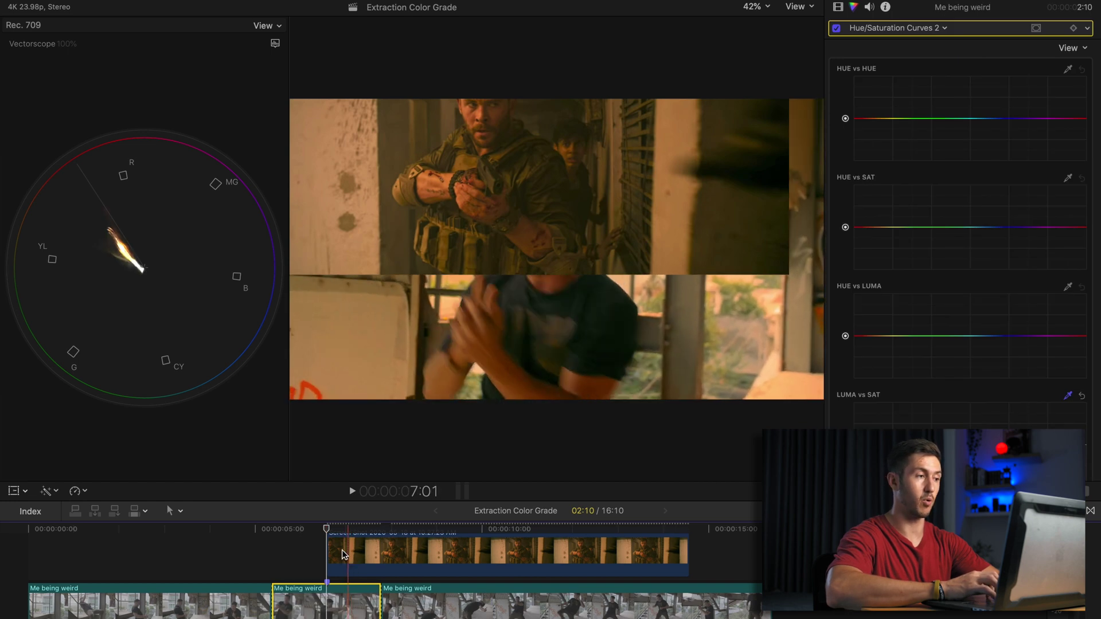
left_click(337, 547)
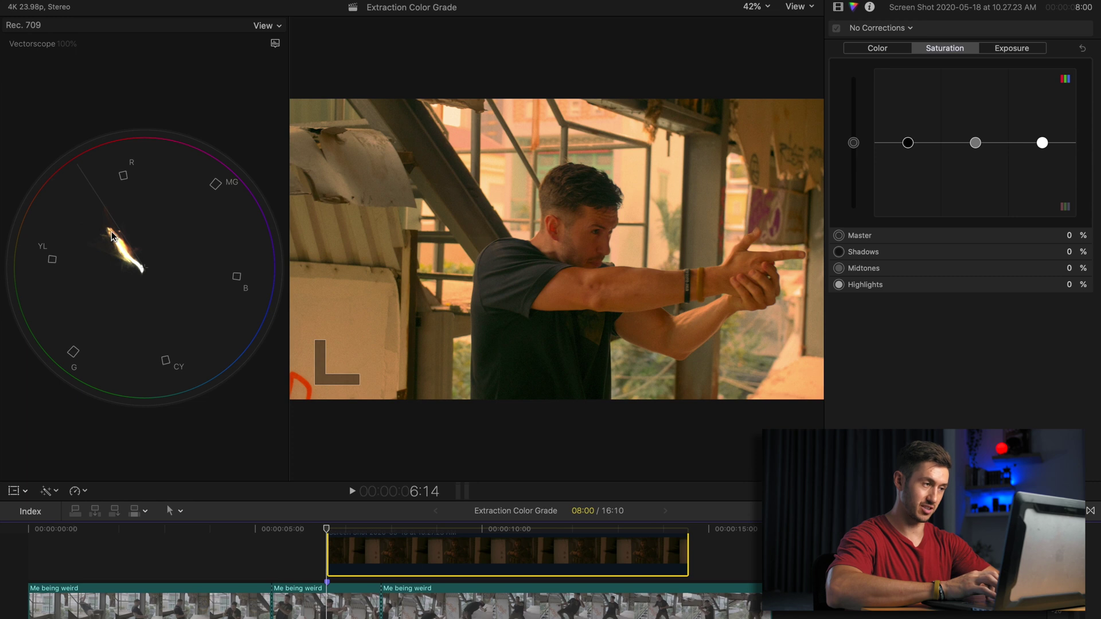
- In Hue/Saturation Curves 1, add a Hue vs Sat point and pull down the reddish hues' saturation, then toggle the reference
left_click(344, 602)
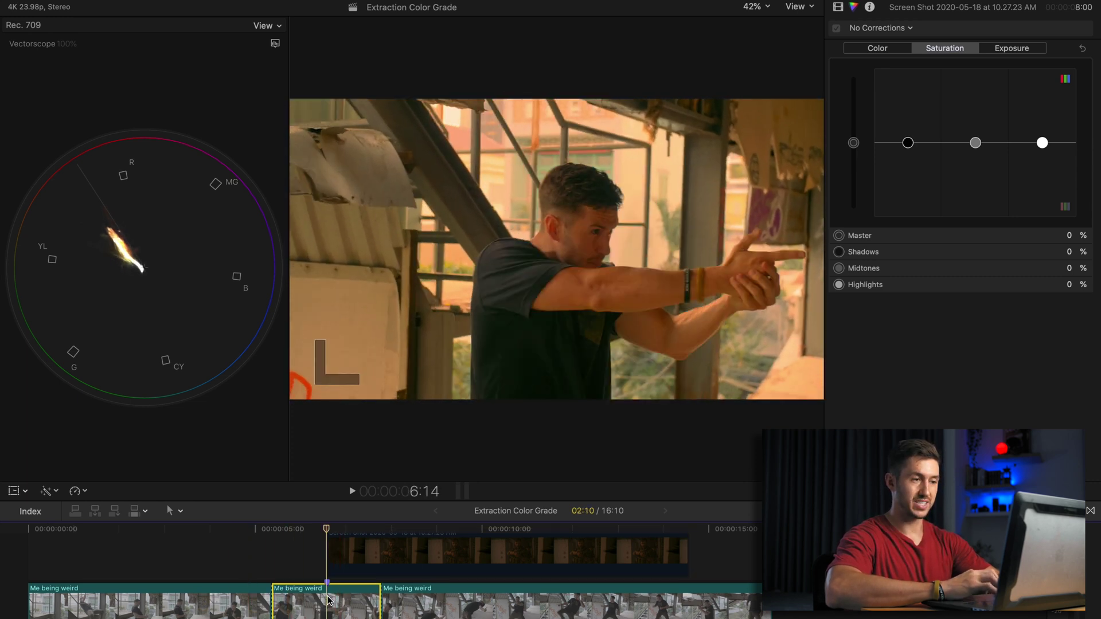
left_click(915, 28)
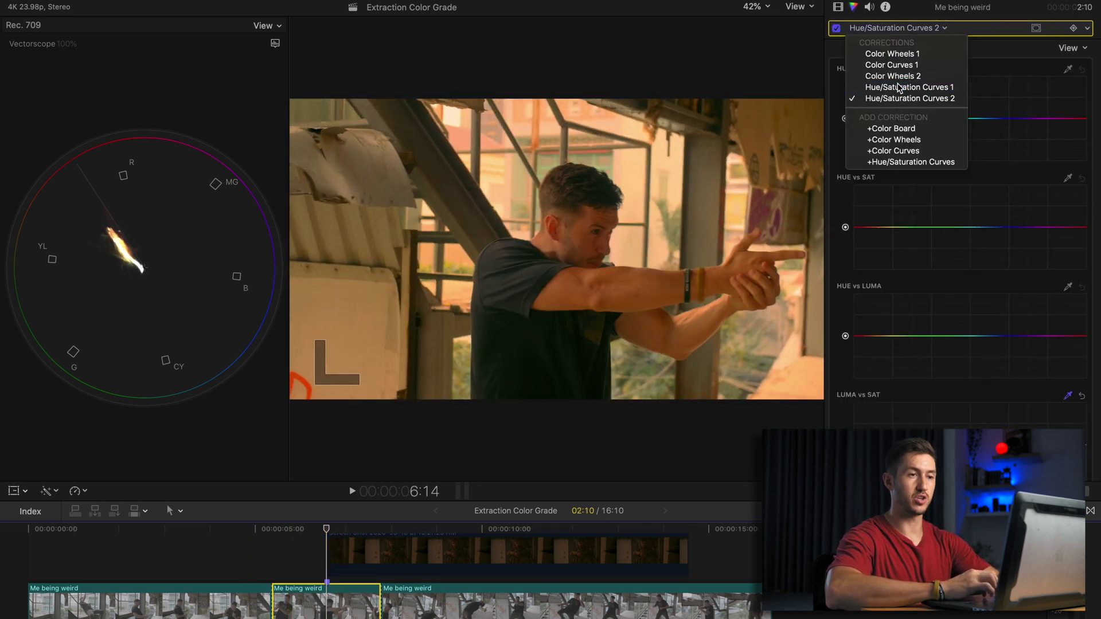
left_click(912, 88)
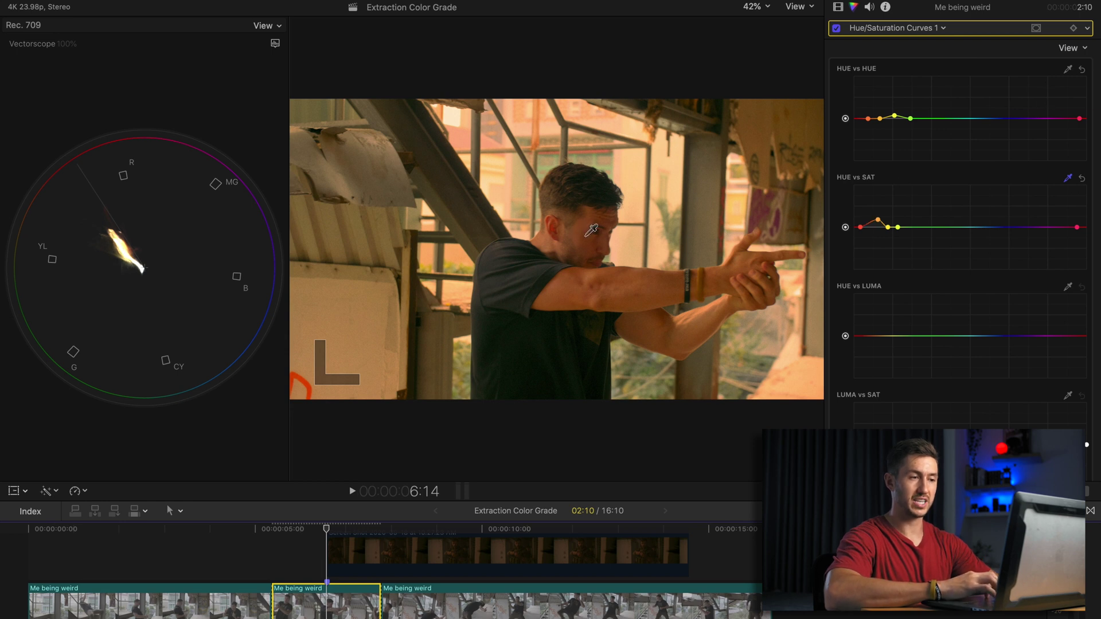
left_click(860, 227)
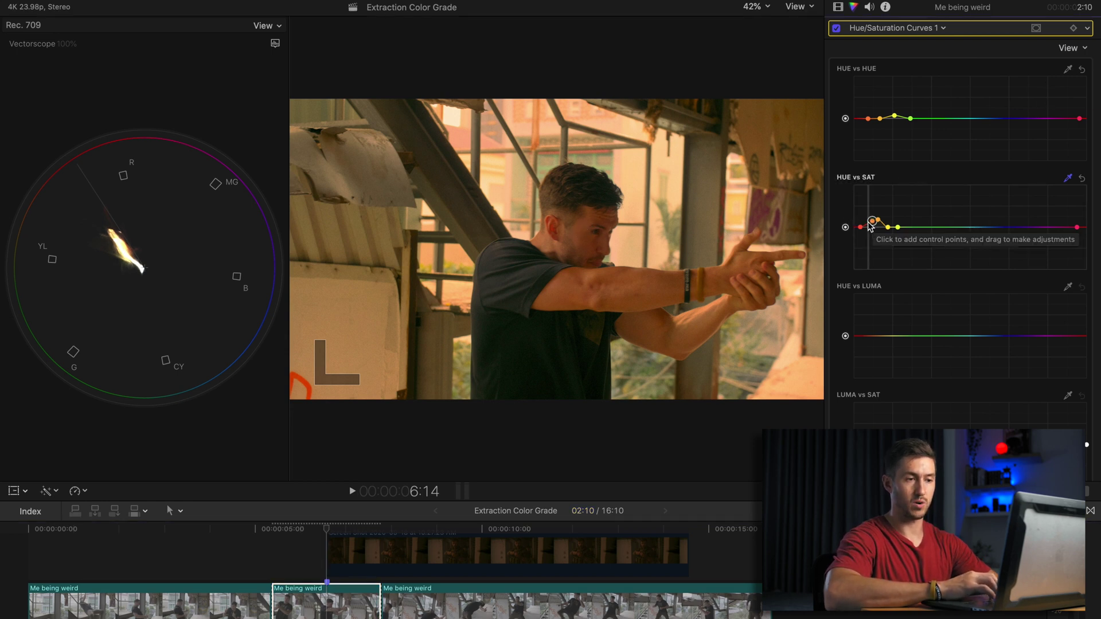
left_click(867, 225)
left_click_drag(868, 227, 867, 234)
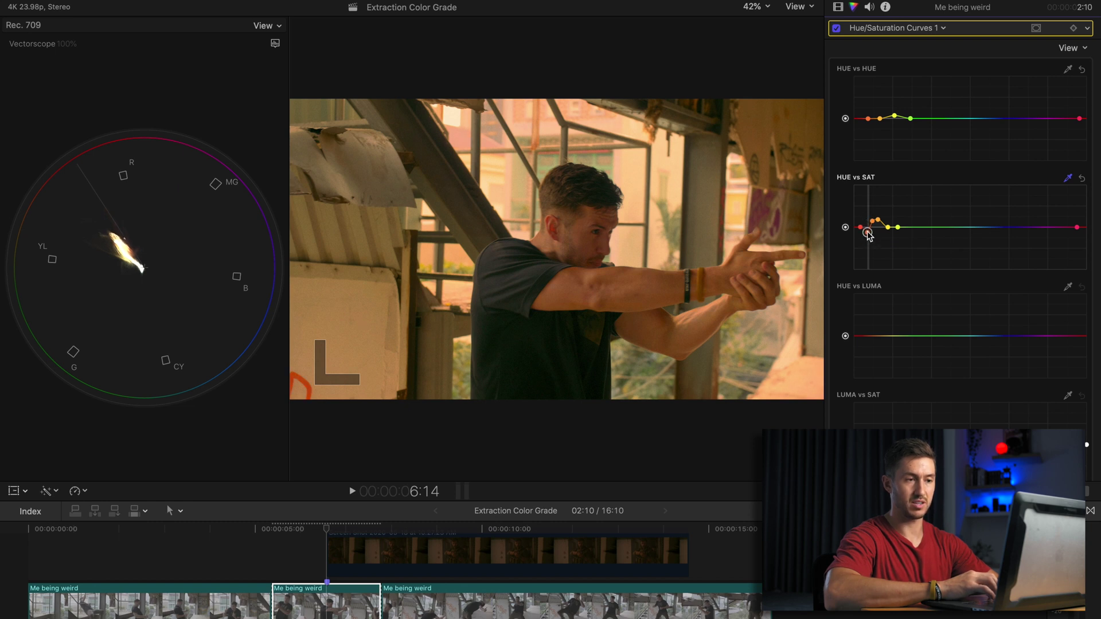
left_click(328, 539)
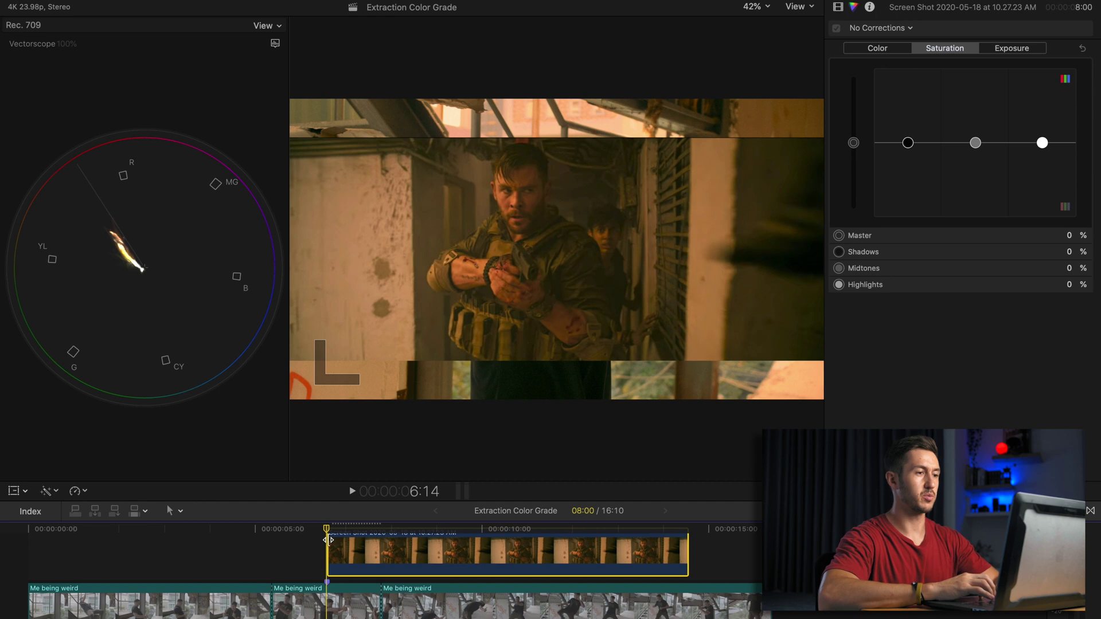
key("v")
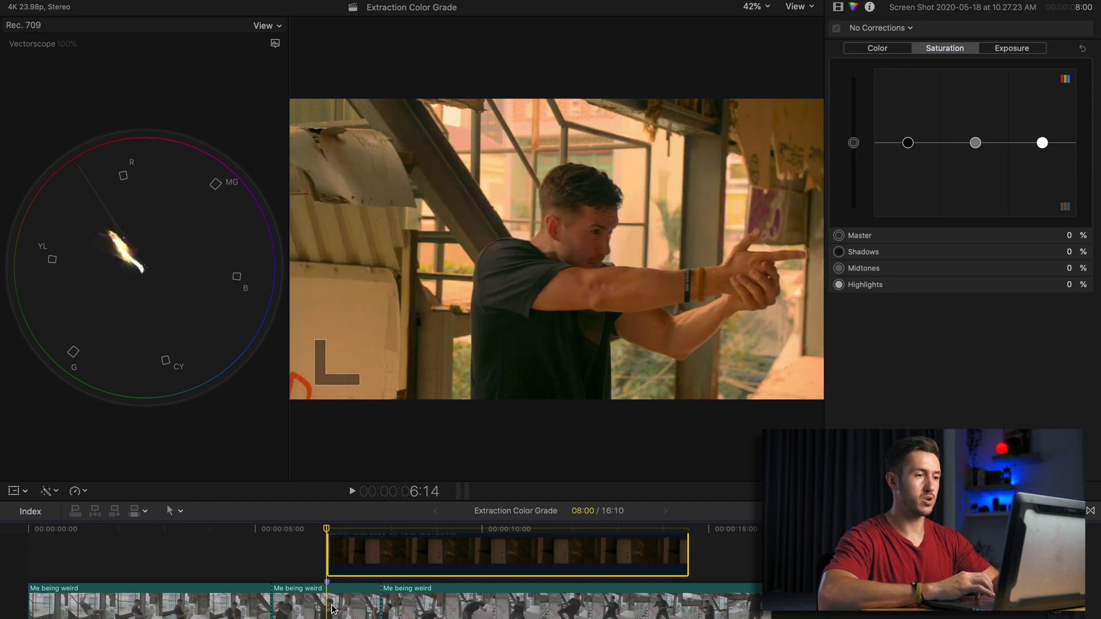
- Check the reference screenshot, then drag the Color Wheels 2 Highlights puck slightly toward orange
key("s")
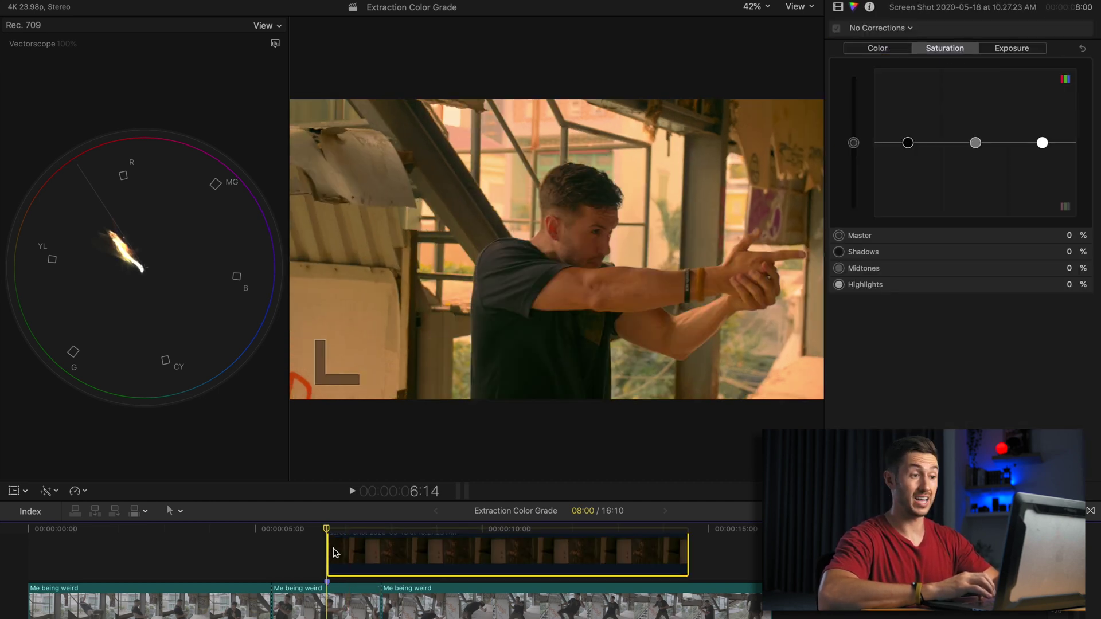
key("v")
key("v")
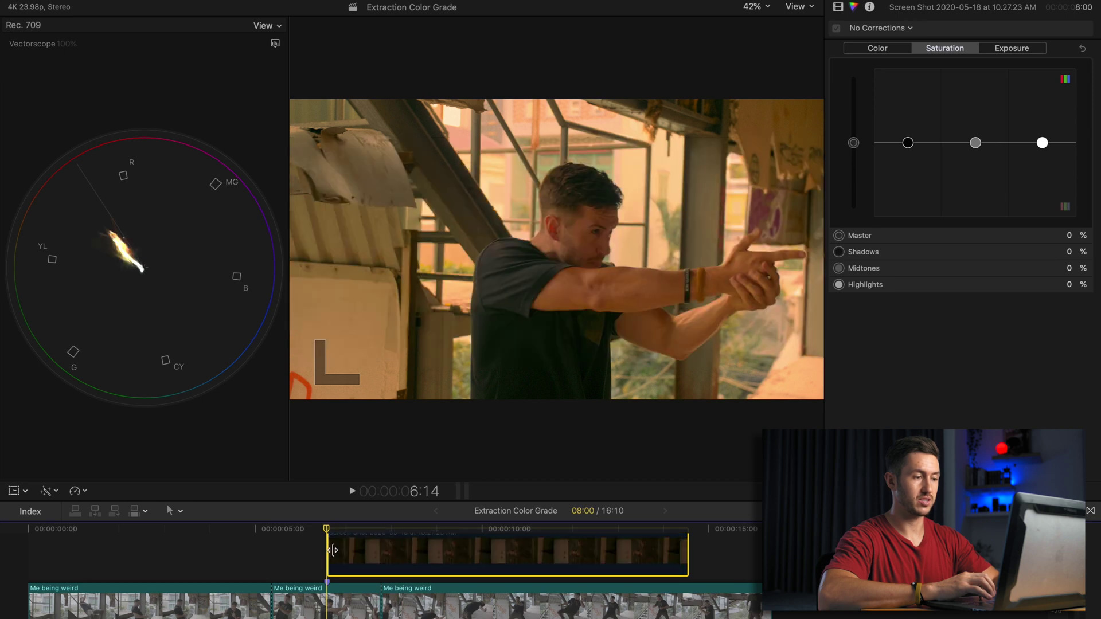
key("v")
left_click(328, 597)
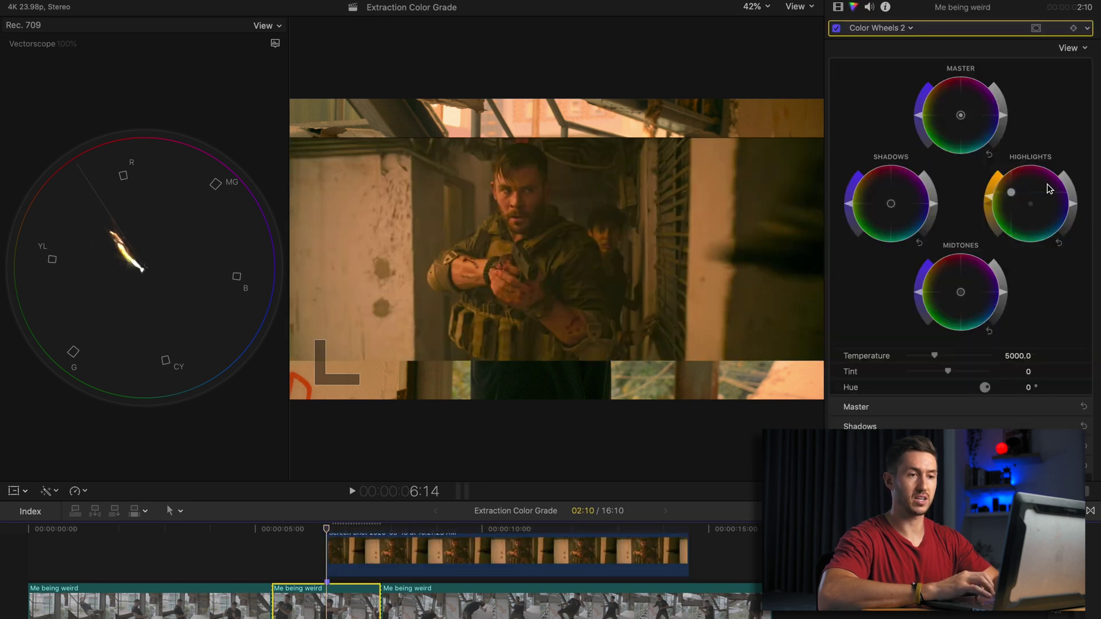
left_click_drag(1013, 195, 999, 184)
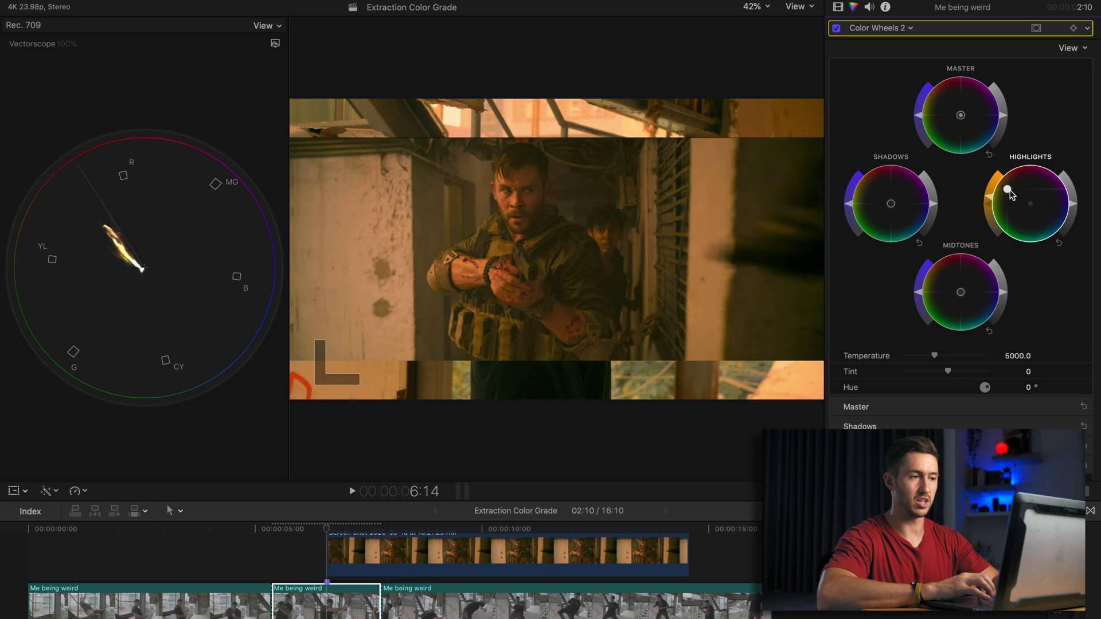
- Move the reference screenshot up in the frame with Shift-T transform, then disable it
left_click(355, 546)
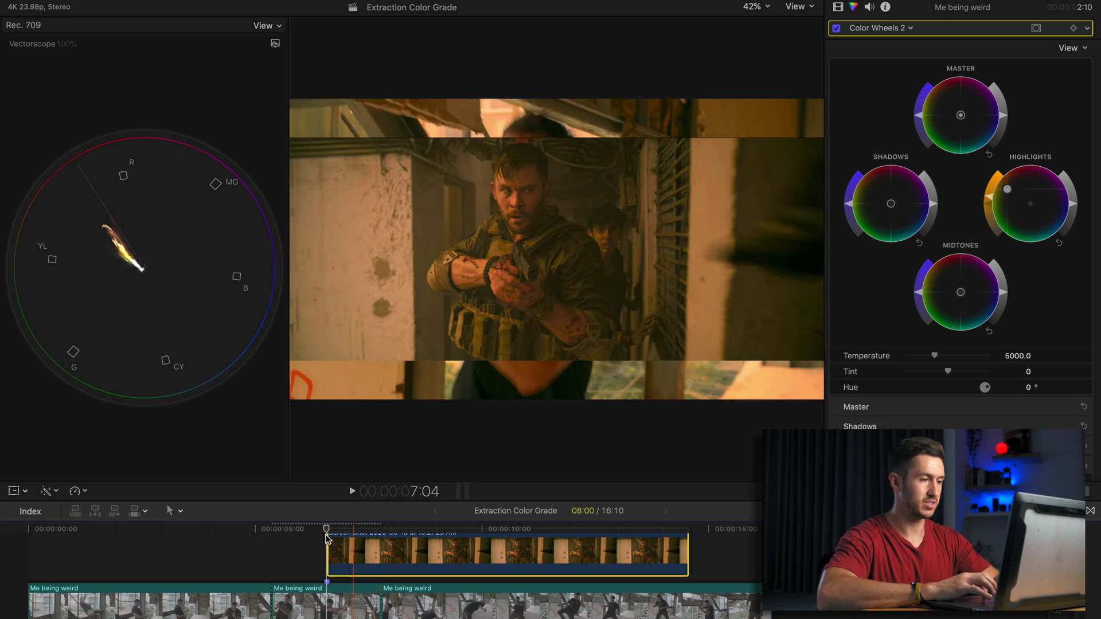
left_click(326, 539)
key("v")
key("v")
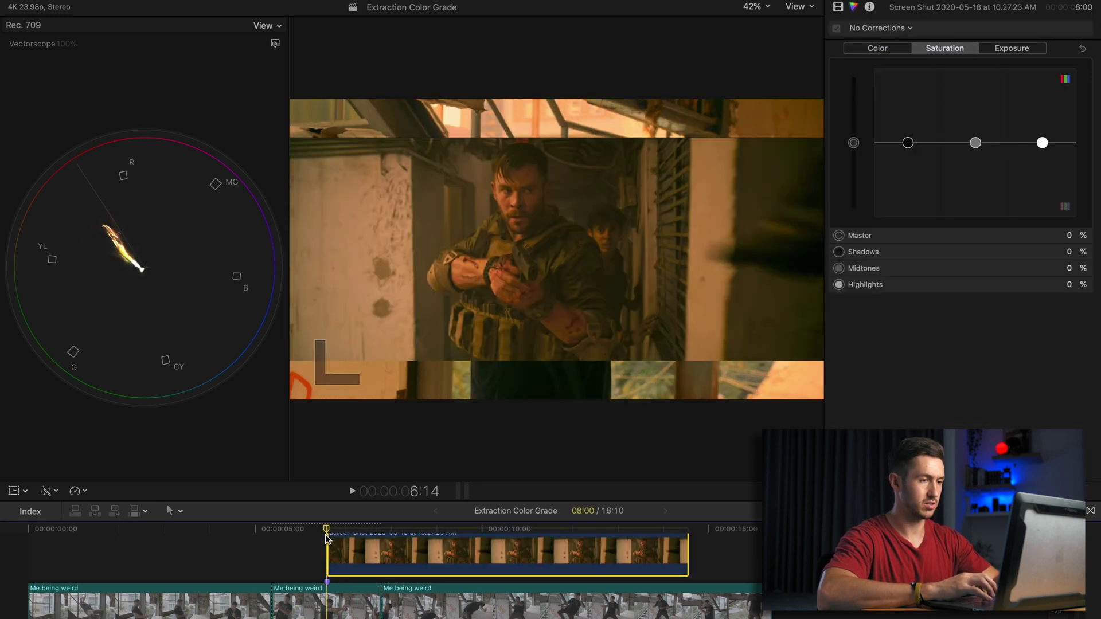
key("shift+t")
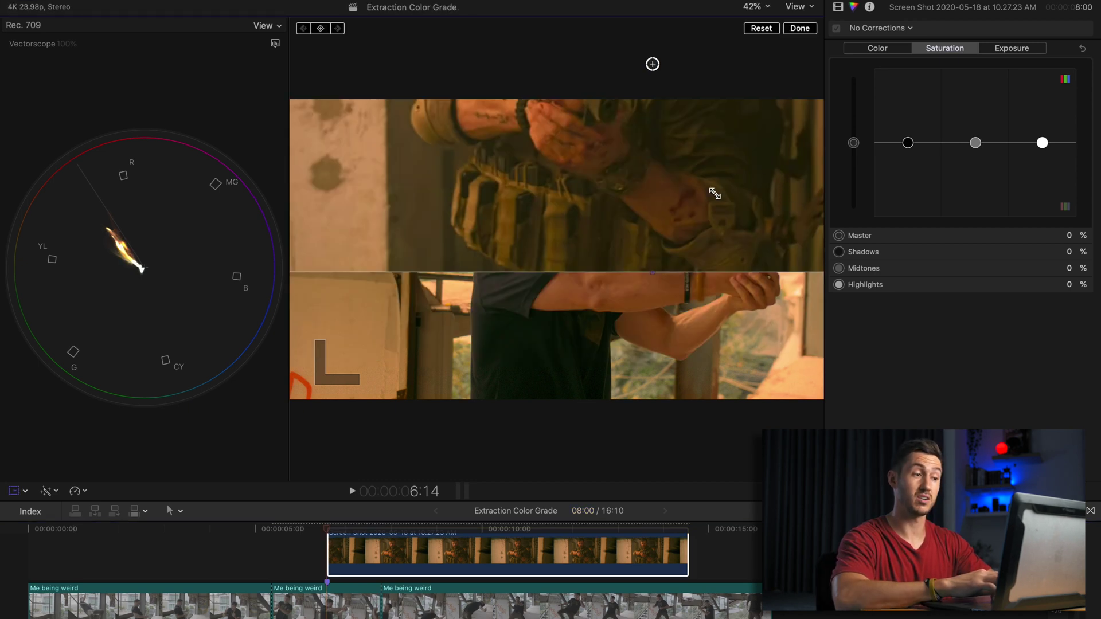
left_click_drag(715, 194, 636, 160)
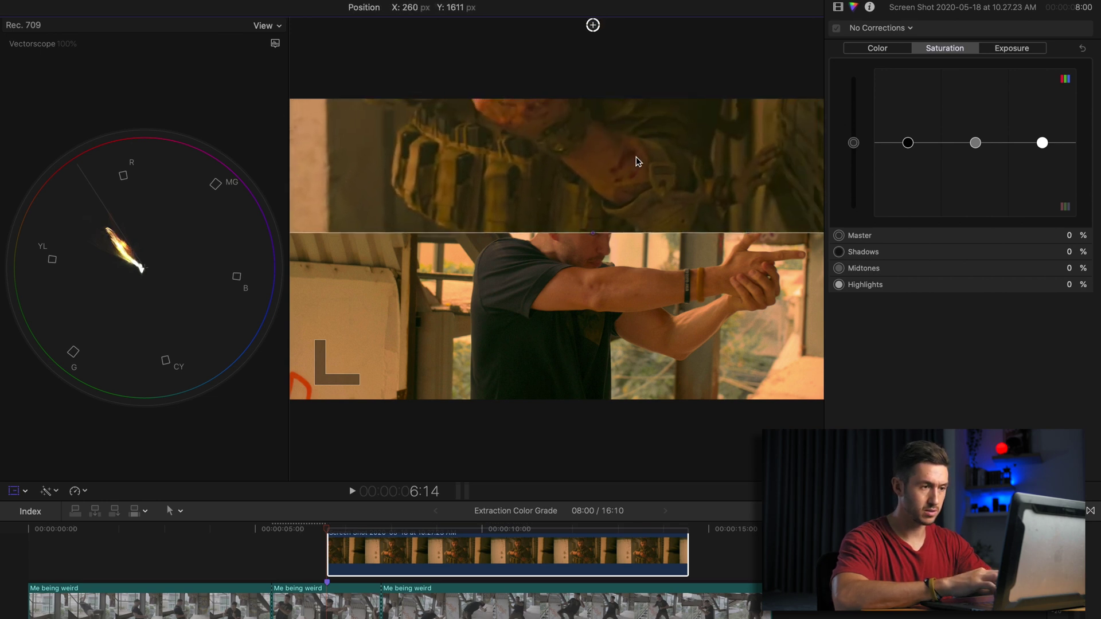
key("v")
left_click(331, 585)
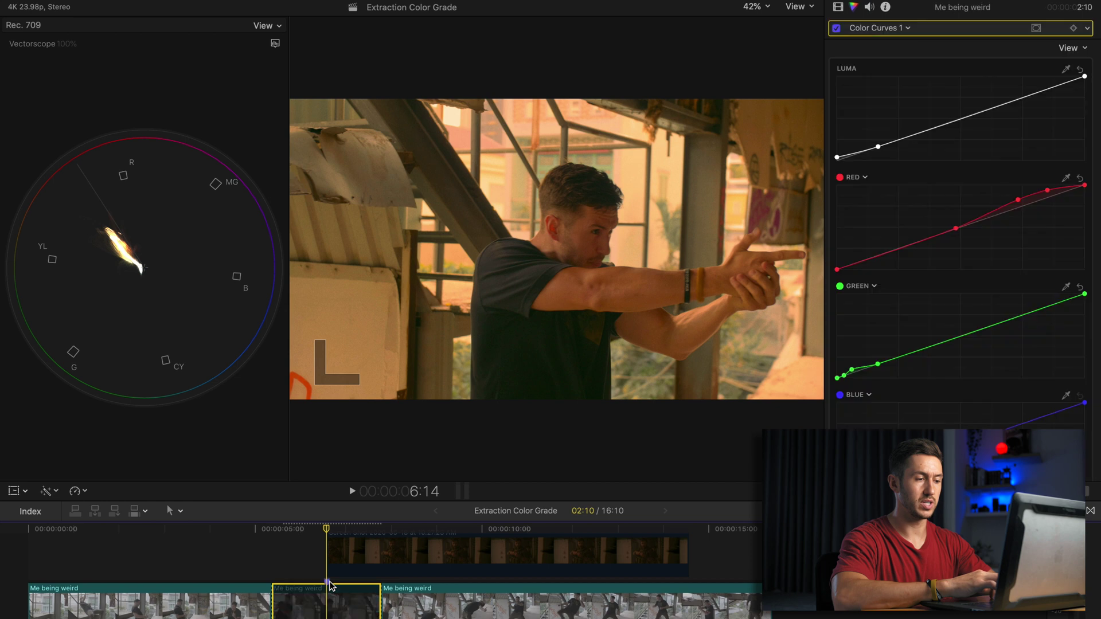
- In Hue/Saturation Curves 1, add a magenta point and drag the red end down to cut magenta-red saturation
left_click(910, 30)
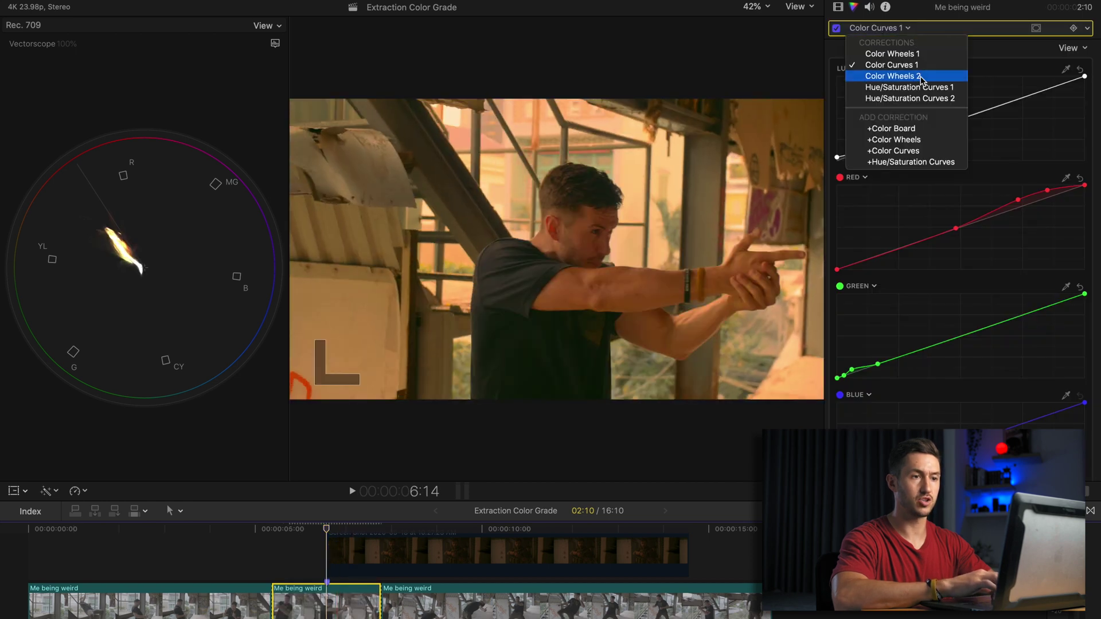
left_click(928, 98)
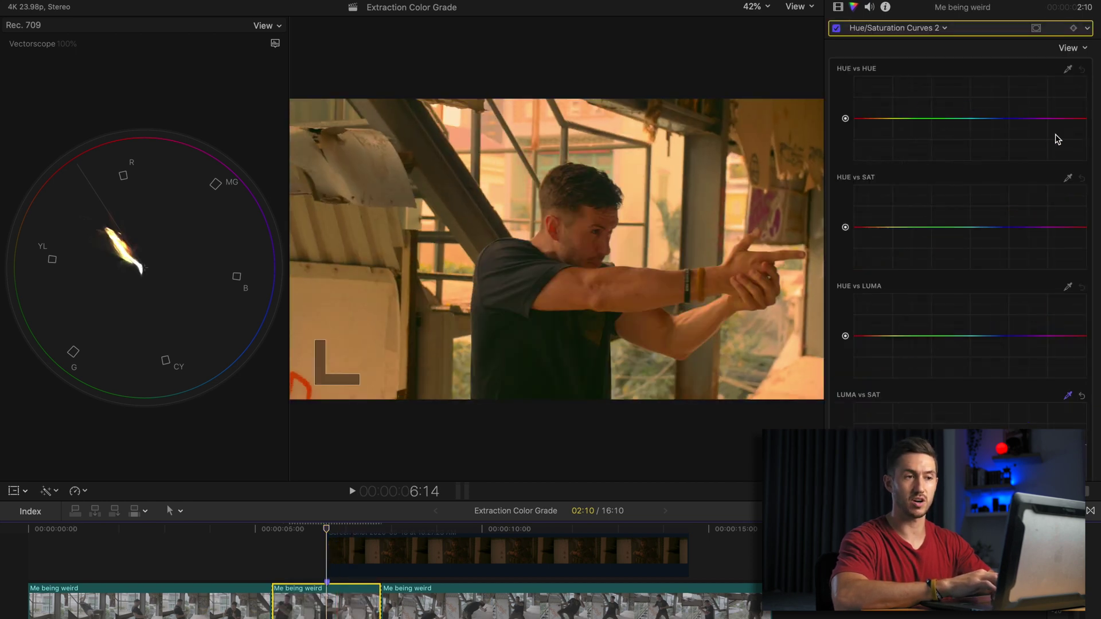
left_click(921, 33)
left_click(924, 89)
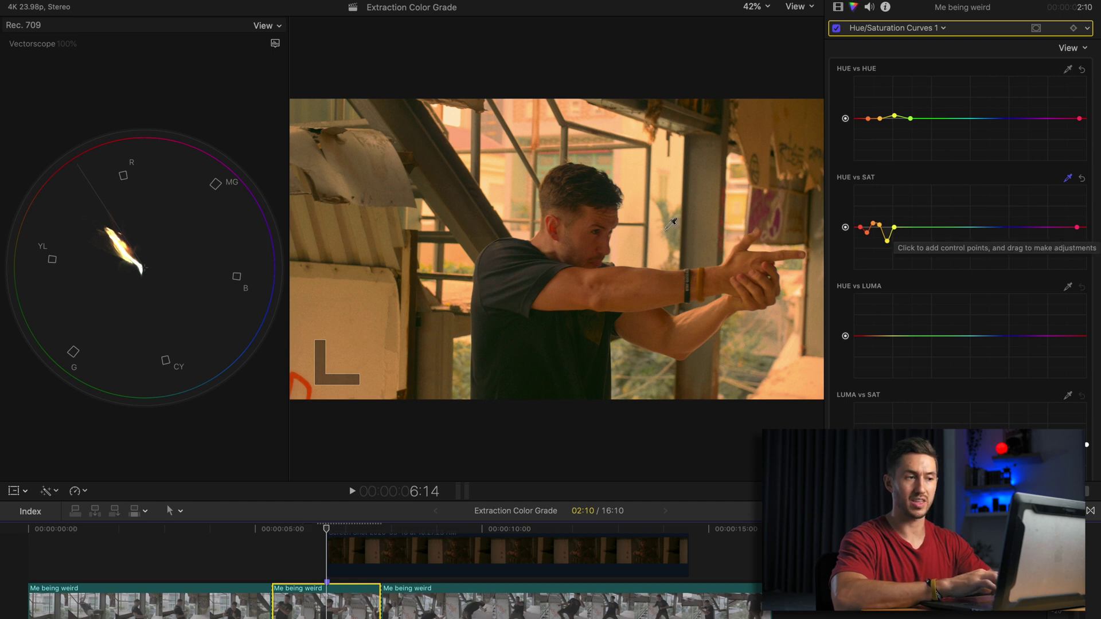
left_click(1059, 227)
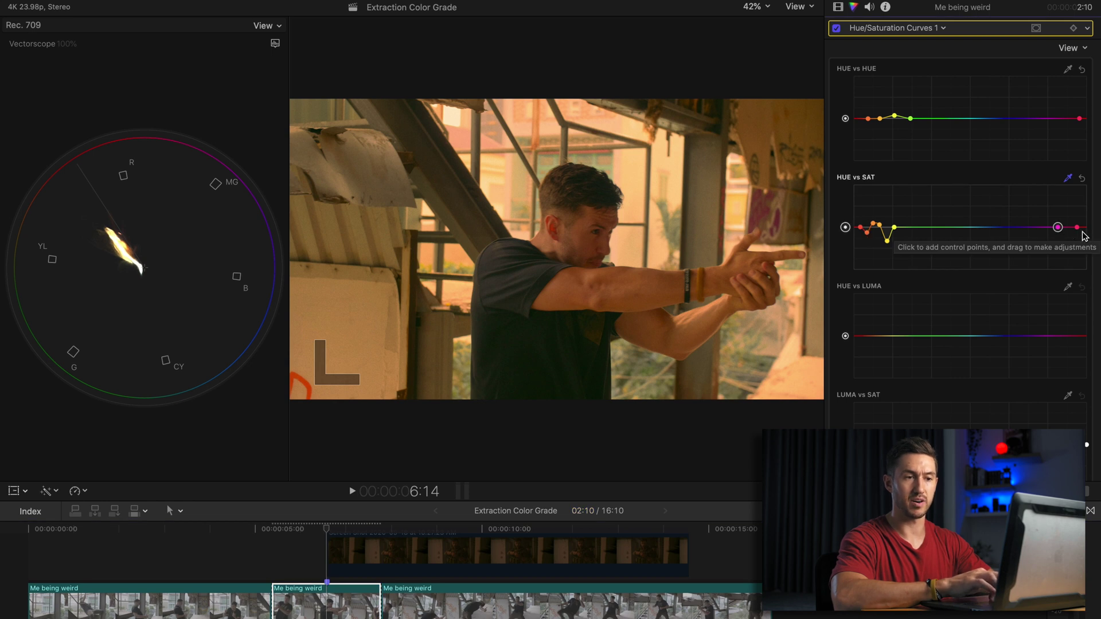
left_click(1077, 227)
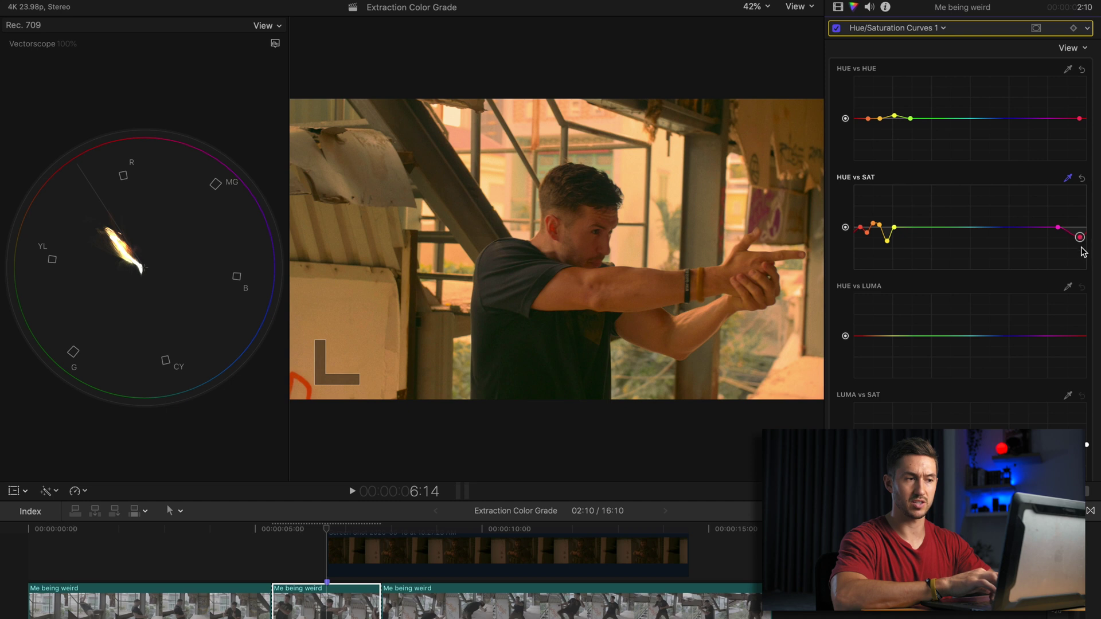
left_click_drag(1084, 252, 1064, 227)
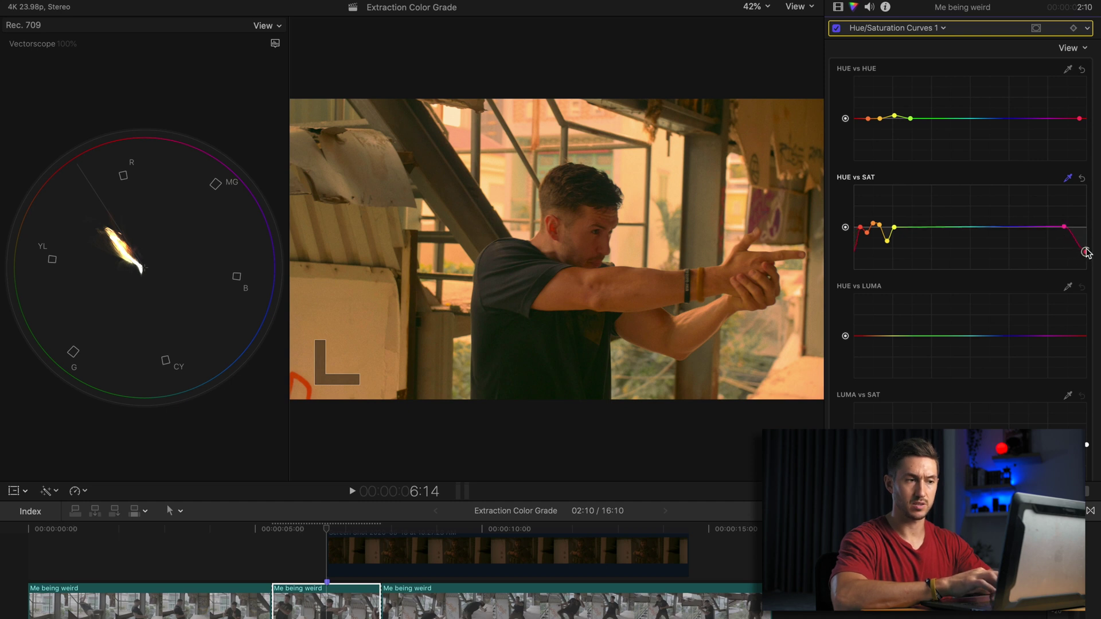
left_click(917, 28)
left_click(895, 46)
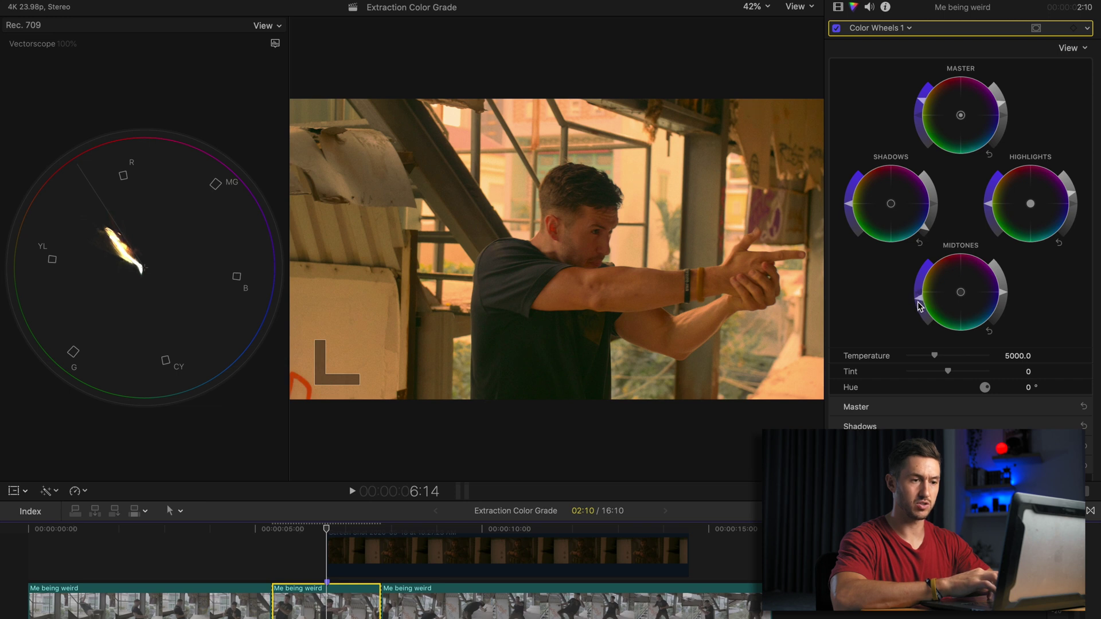
left_click(325, 554)
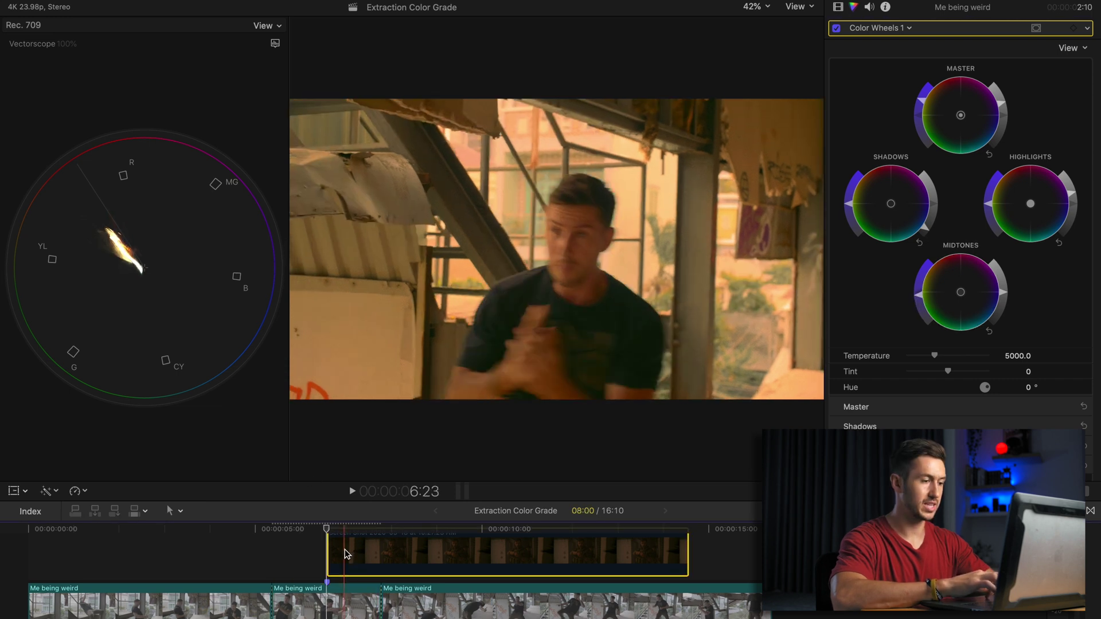
key("v")
key("v")
key("v")
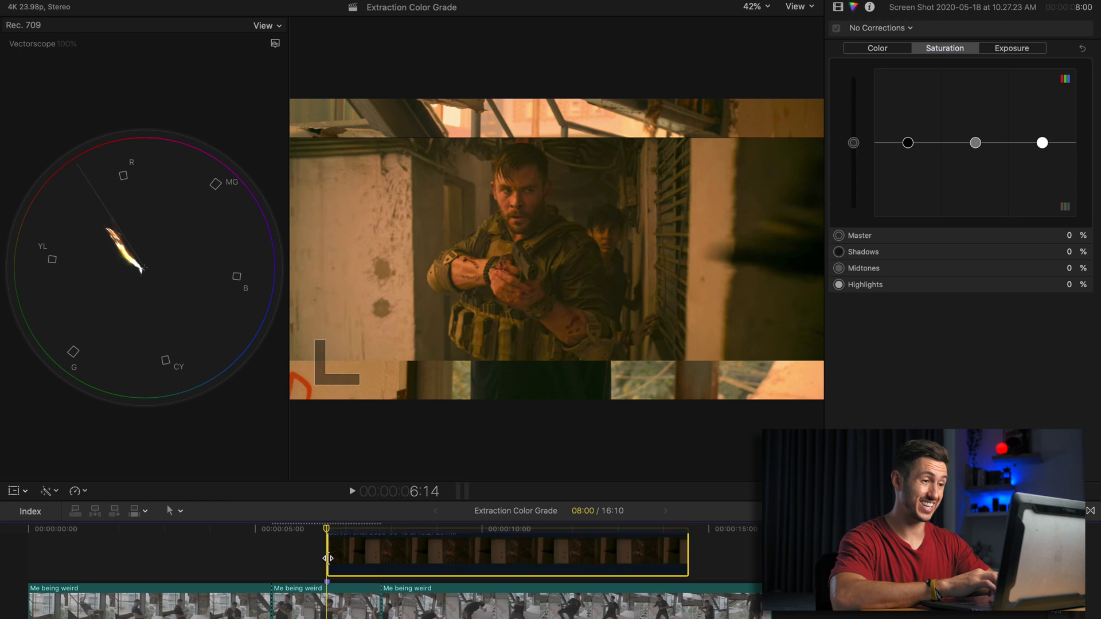
key("v")
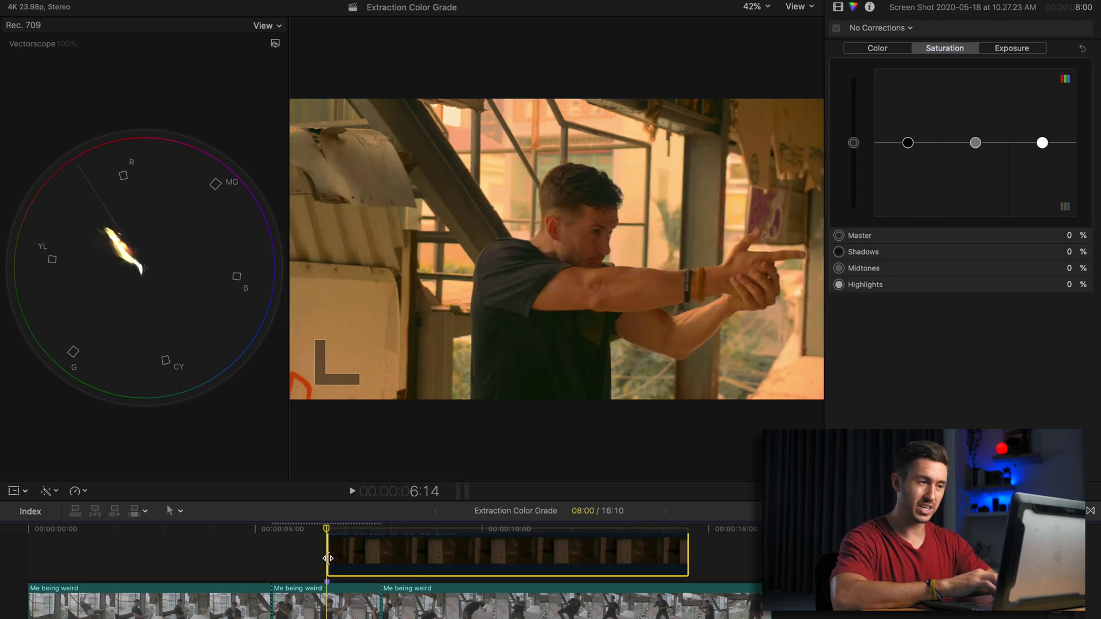
key("v")
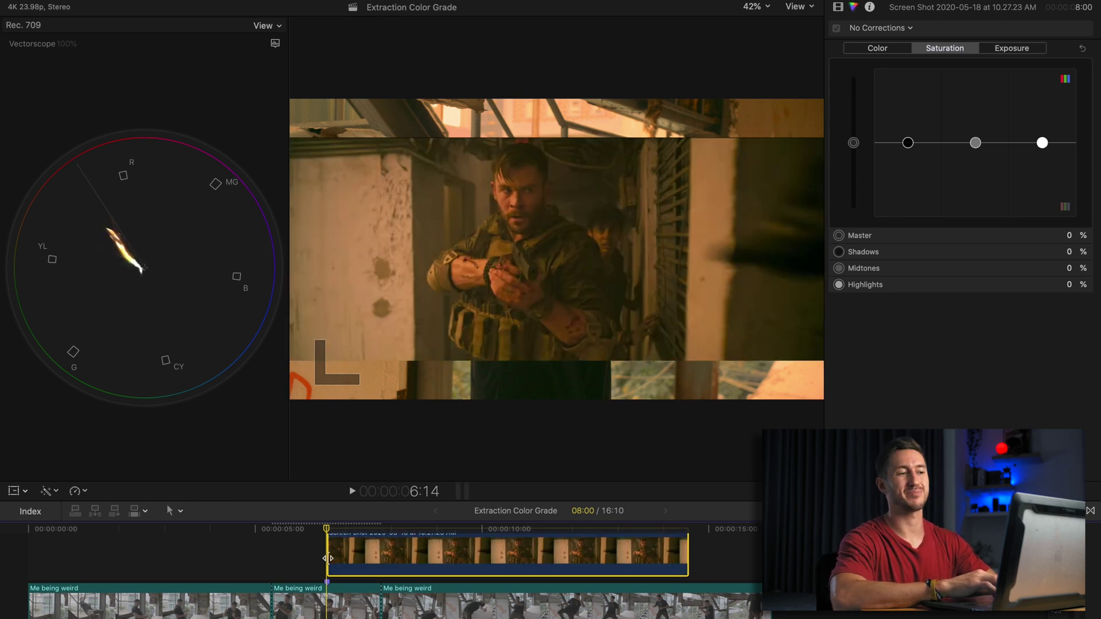
key("v")
key("v")
key("v")
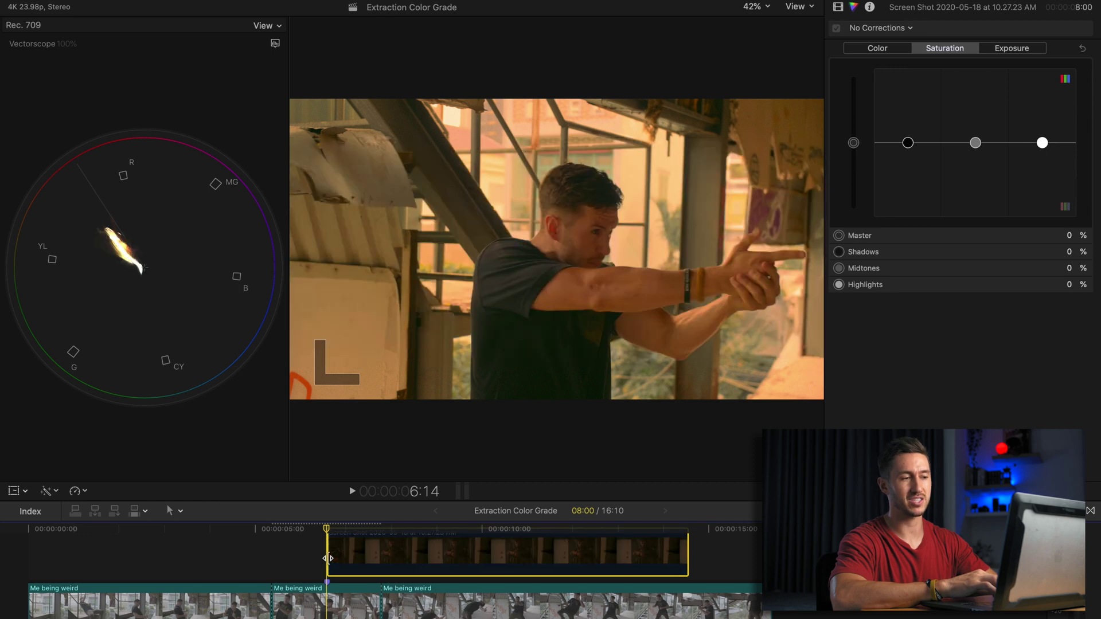